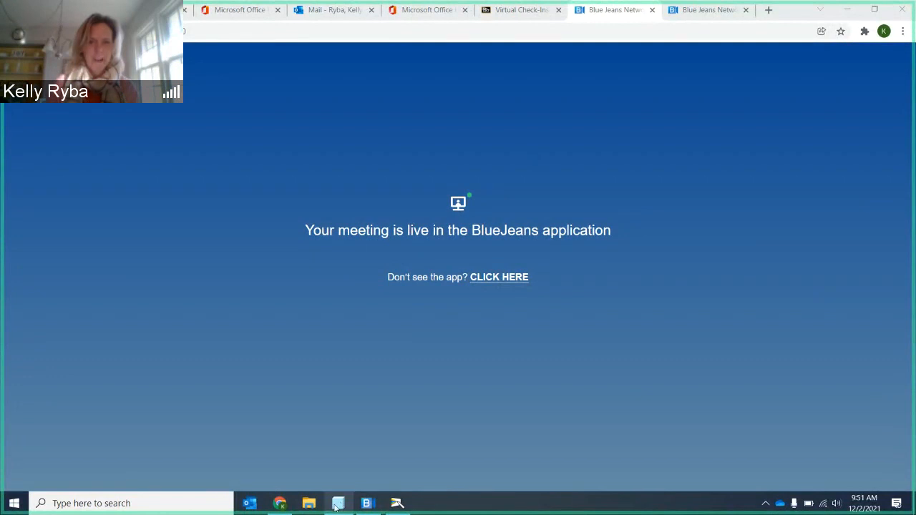
Switch to Creo Parametric and examine the finished HOLDER_BLOCK model from several angles.
{"action": "left_click", "coordinate": [338, 502]}
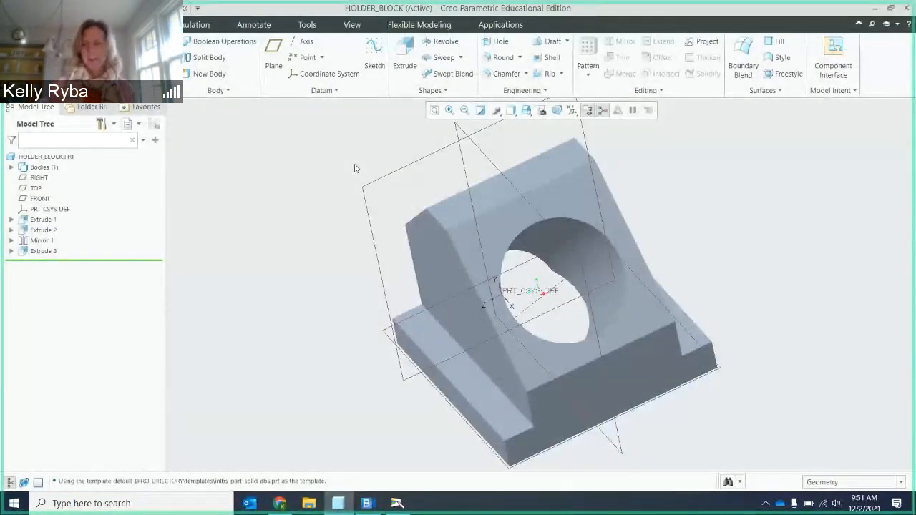
{"action": "mouse_move", "coordinate": [569, 218]}
{"action": "middle_mouse_down"}
{"action": "mouse_move", "coordinate": [675, 207]}
{"action": "mouse_move", "coordinate": [694, 172]}
{"action": "mouse_move", "coordinate": [716, 186]}
{"action": "mouse_move", "coordinate": [708, 196]}
{"action": "mouse_move", "coordinate": [689, 194]}
{"action": "mouse_move", "coordinate": [683, 170]}
{"action": "mouse_move", "coordinate": [664, 191]}
{"action": "mouse_move", "coordinate": [679, 207]}
{"action": "mouse_move", "coordinate": [695, 198]}
{"action": "middle_mouse_up"}
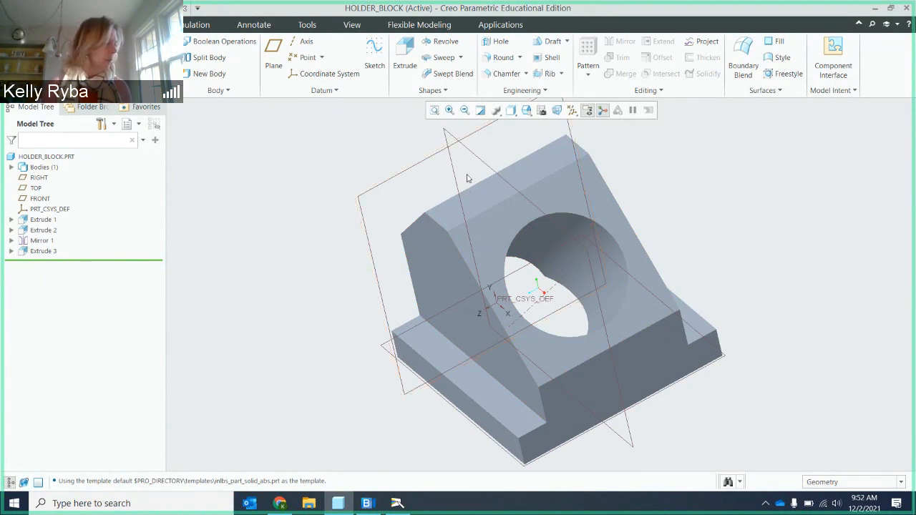
{"action": "mouse_move", "coordinate": [558, 201]}
{"action": "middle_mouse_down"}
{"action": "mouse_move", "coordinate": [596, 145]}
{"action": "mouse_move", "coordinate": [530, 180]}
{"action": "mouse_move", "coordinate": [548, 218]}
{"action": "mouse_move", "coordinate": [570, 235]}
{"action": "mouse_move", "coordinate": [431, 171]}
{"action": "mouse_move", "coordinate": [445, 164]}
{"action": "middle_mouse_up"}
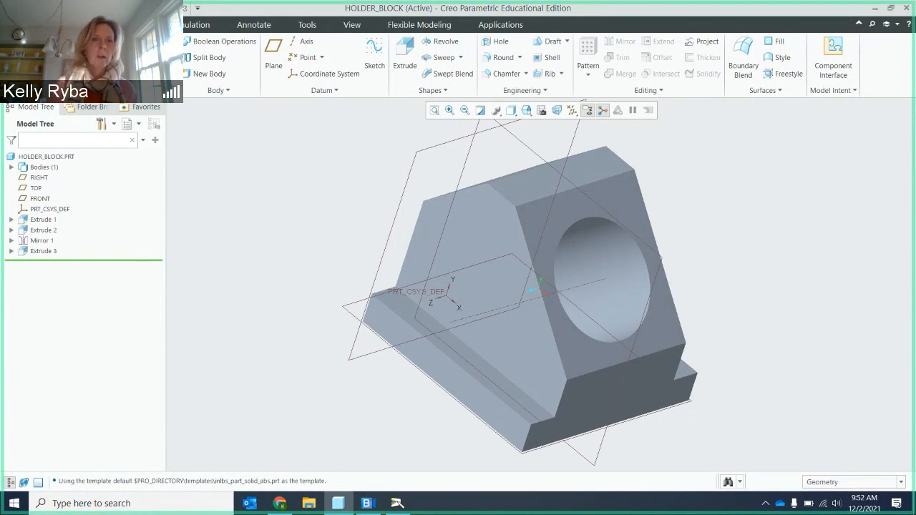
{"action": "left_click", "coordinate": [18, 24]}
{"action": "left_click", "coordinate": [32, 88]}
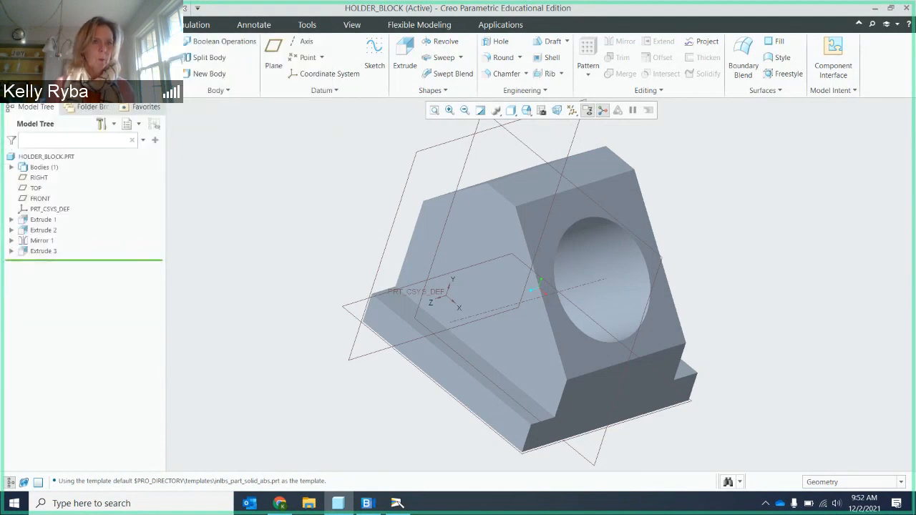
{"action": "left_click", "coordinate": [18, 24]}
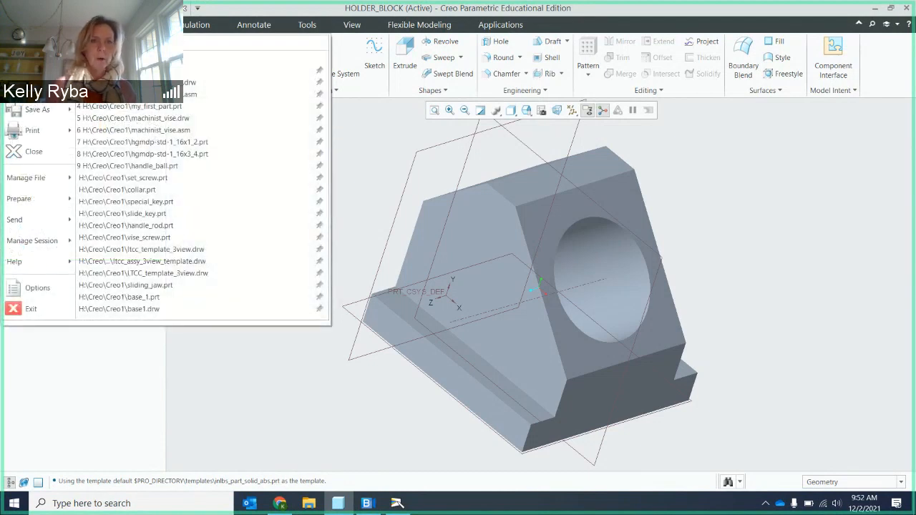
{"action": "left_click", "coordinate": [32, 87]}
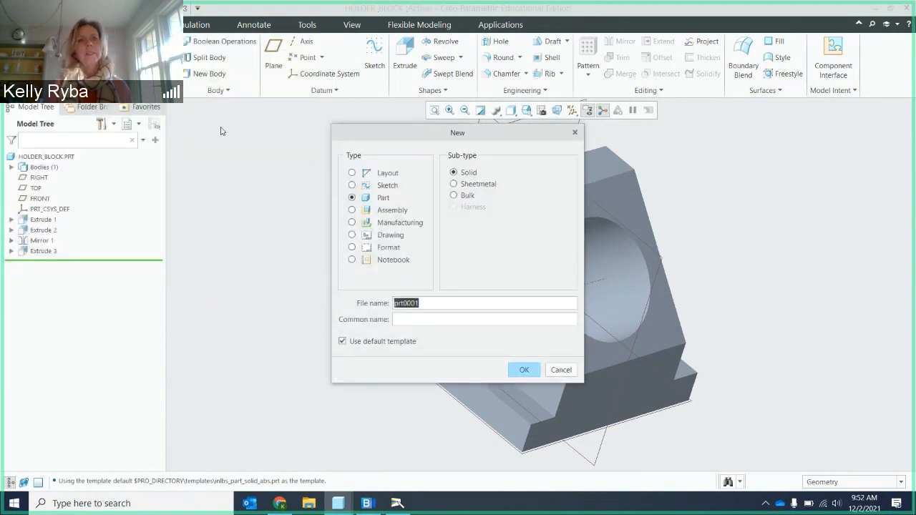
{"action": "left_click", "coordinate": [554, 374]}
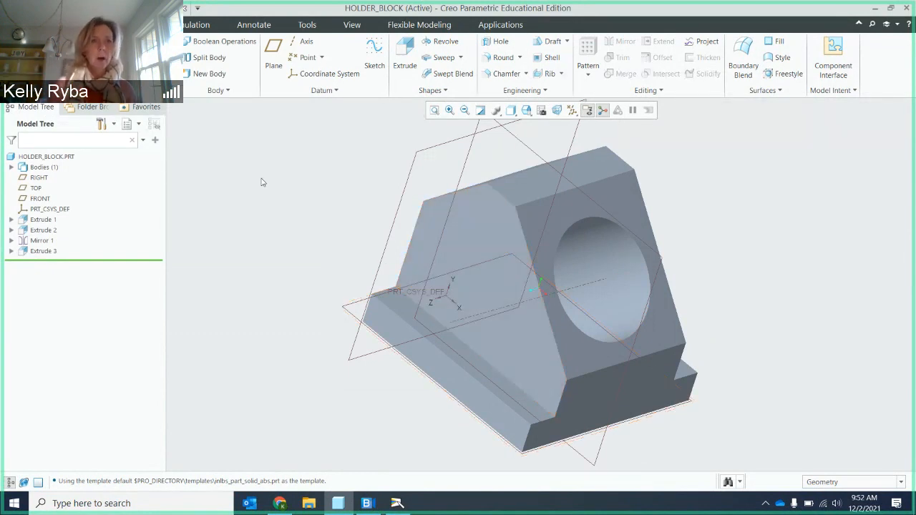
Create a new solid part named HOLDER_BLOCK1 with the default template and maximize its window.
{"action": "left_click", "coordinate": [21, 24]}
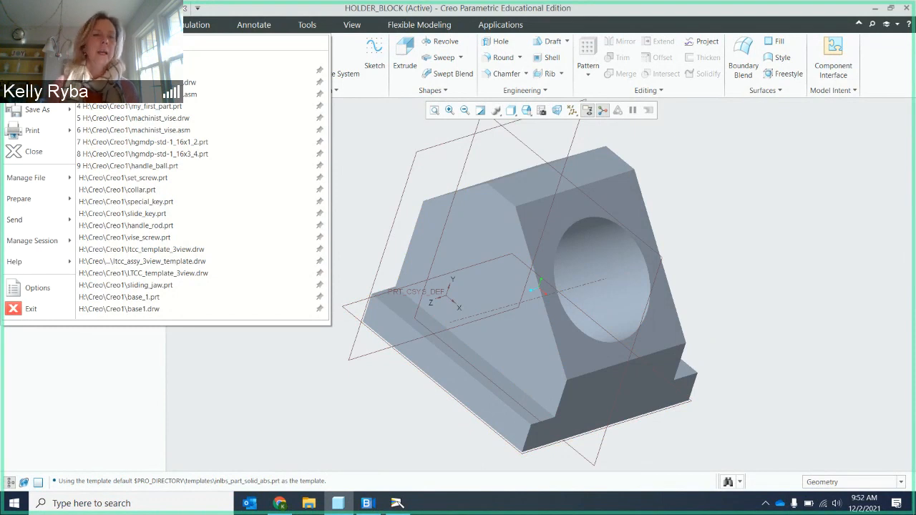
{"action": "mouse_move", "coordinate": [34, 108]}
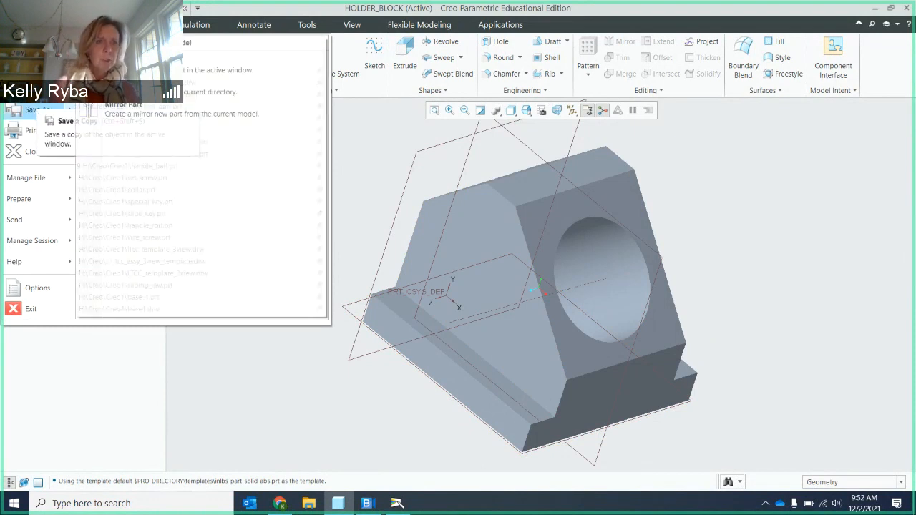
{"action": "left_click", "coordinate": [32, 47]}
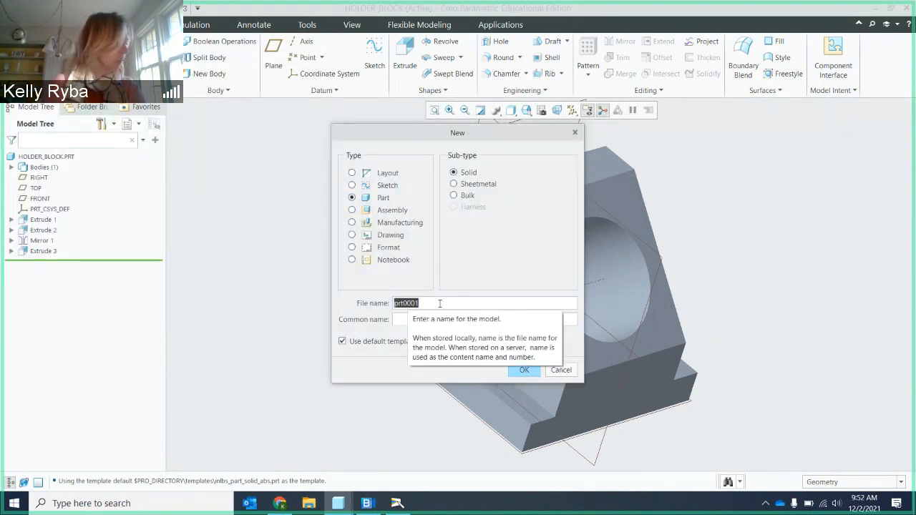
{"action": "type", "text": "h"}
{"action": "key", "text": "BackSpace"}
{"action": "type", "text": "HP"}
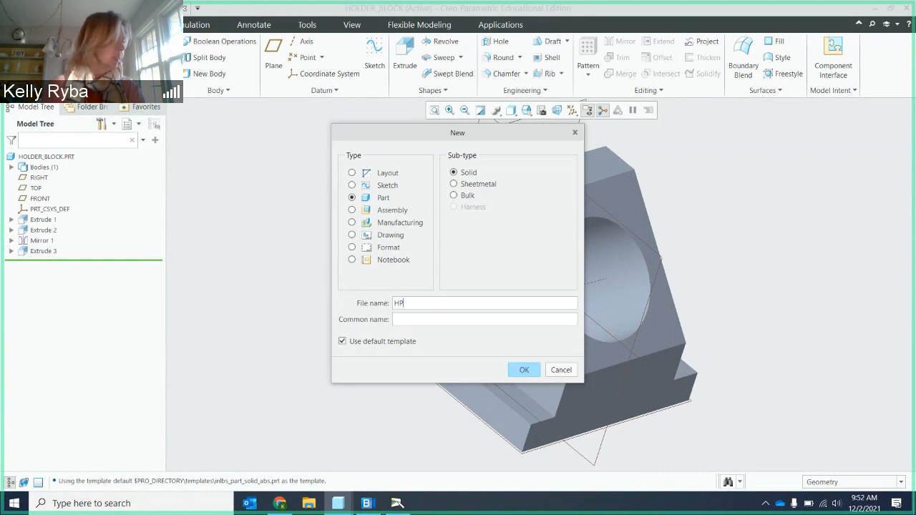
{"action": "key", "text": "BackSpace"}
{"action": "type", "text": "OLDER"}
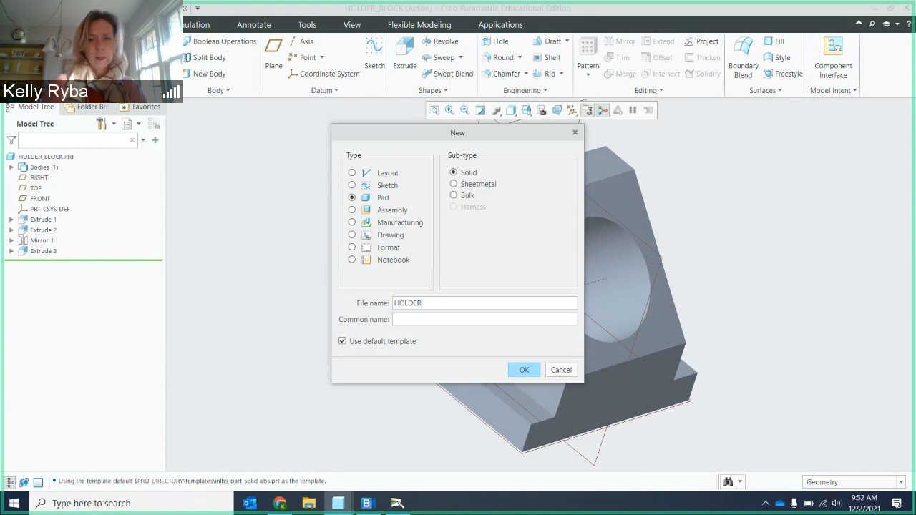
{"action": "type", "text": "_BLOCK1"}
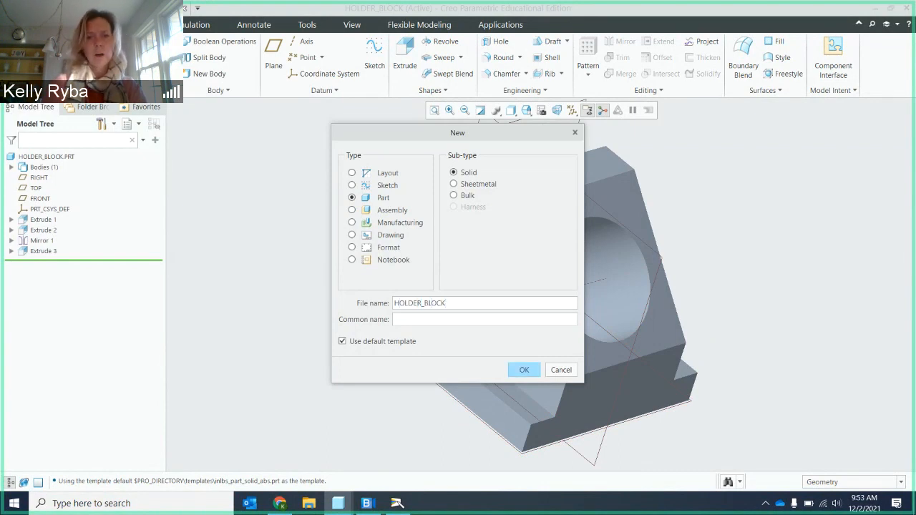
{"action": "left_click", "coordinate": [524, 370]}
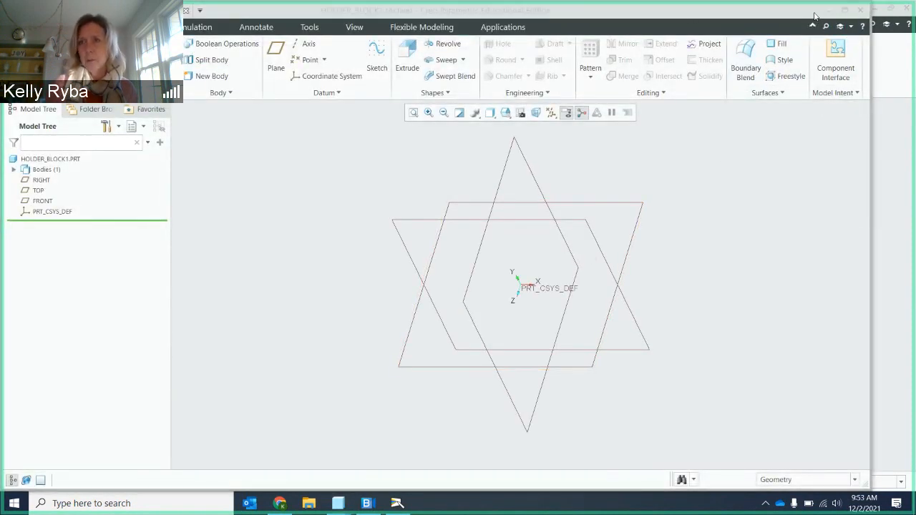
{"action": "left_click", "coordinate": [845, 9]}
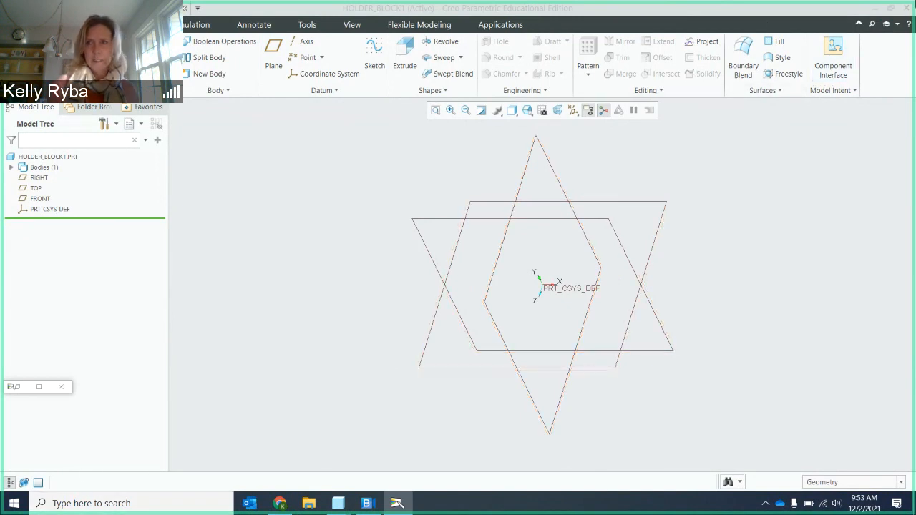
Switch to the document camera view to read the holder block drawing in problem 4.1, and return to the HOLDER_BLOCK1 part.
{"action": "left_click", "coordinate": [874, 9]}
{"action": "left_click", "coordinate": [874, 9]}
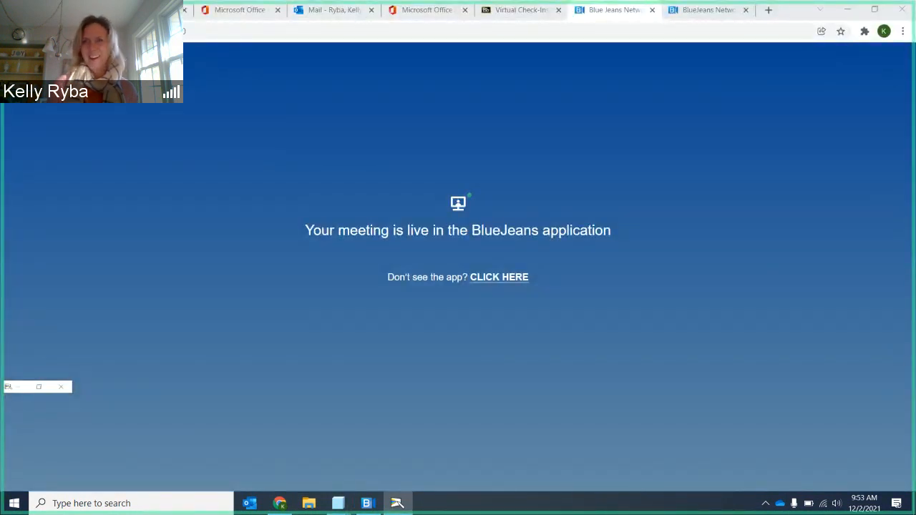
{"action": "left_click", "coordinate": [397, 503]}
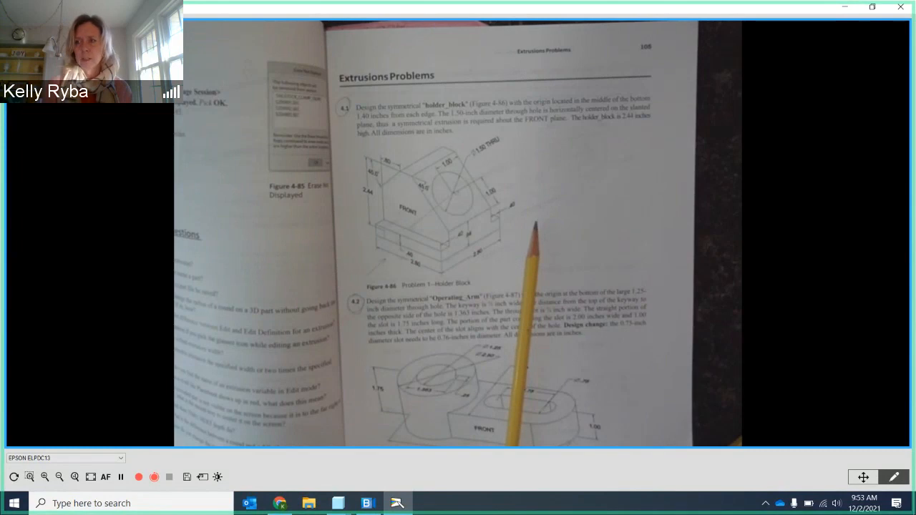
{"action": "left_click", "coordinate": [846, 9]}
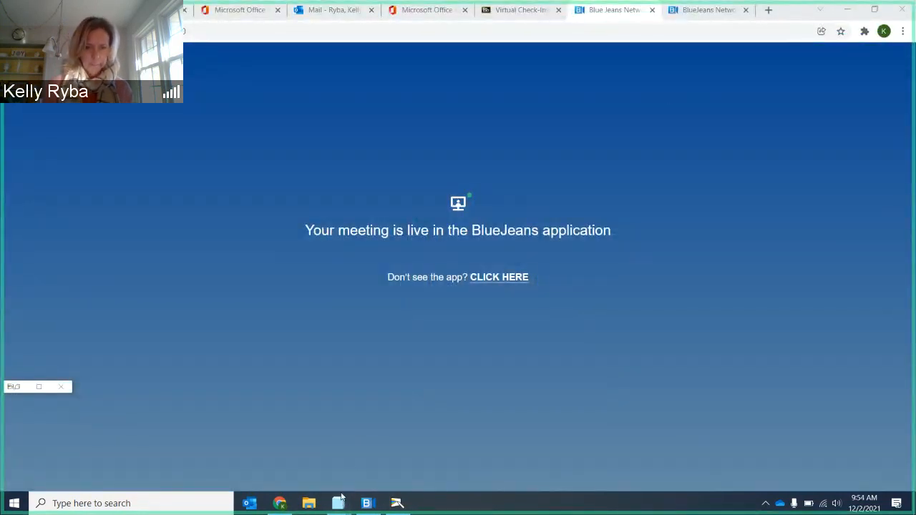
{"action": "mouse_move", "coordinate": [341, 499]}
{"action": "left_click", "coordinate": [386, 454]}
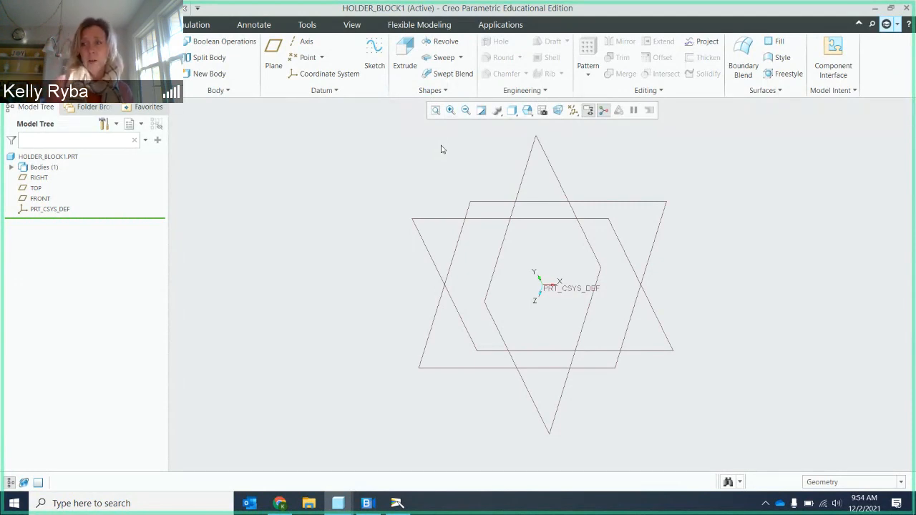
Start an Extrude with an internal sketch on the FRONT plane, using RIGHT as the right-facing reference, and orient the view to the sketch plane.
{"action": "left_click", "coordinate": [406, 67]}
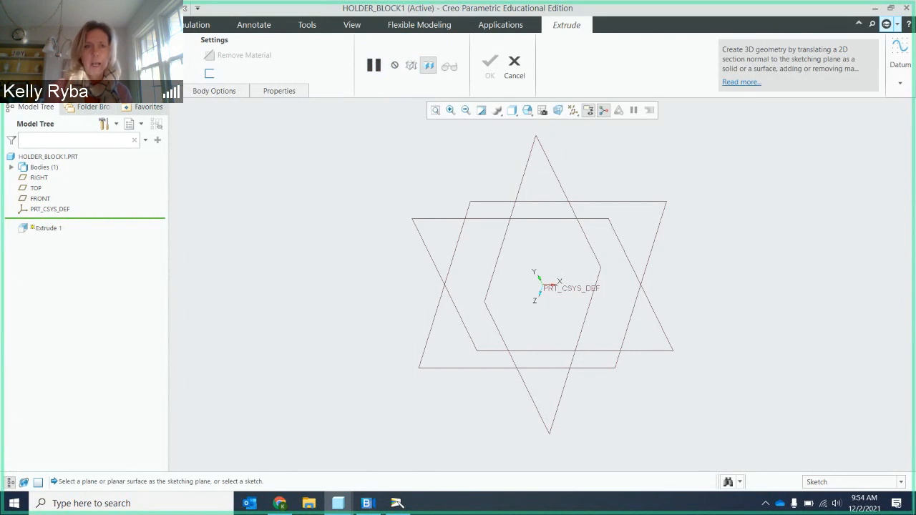
{"action": "left_click", "coordinate": [92, 91]}
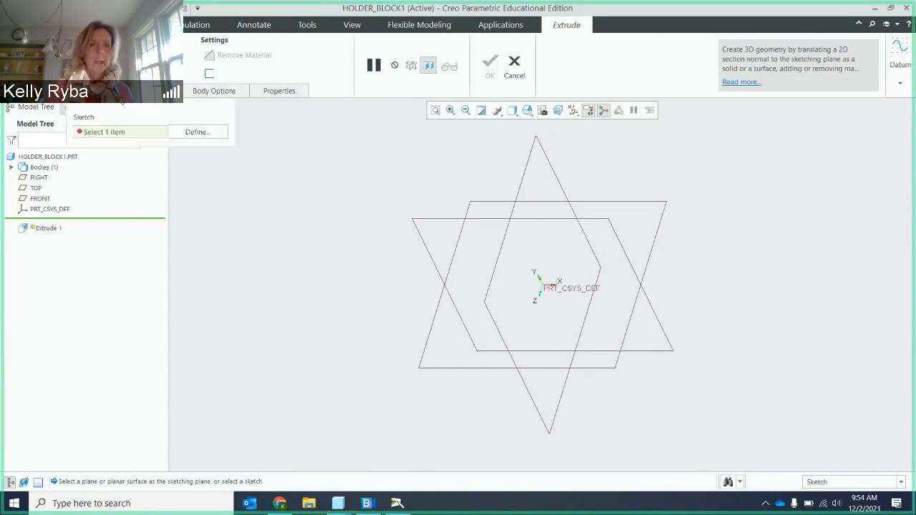
{"action": "left_click", "coordinate": [196, 133]}
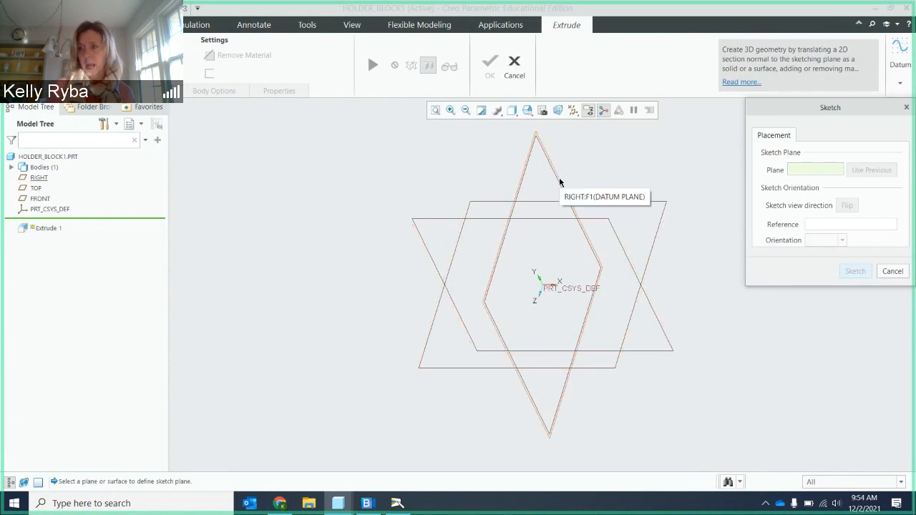
{"action": "left_click", "coordinate": [432, 216]}
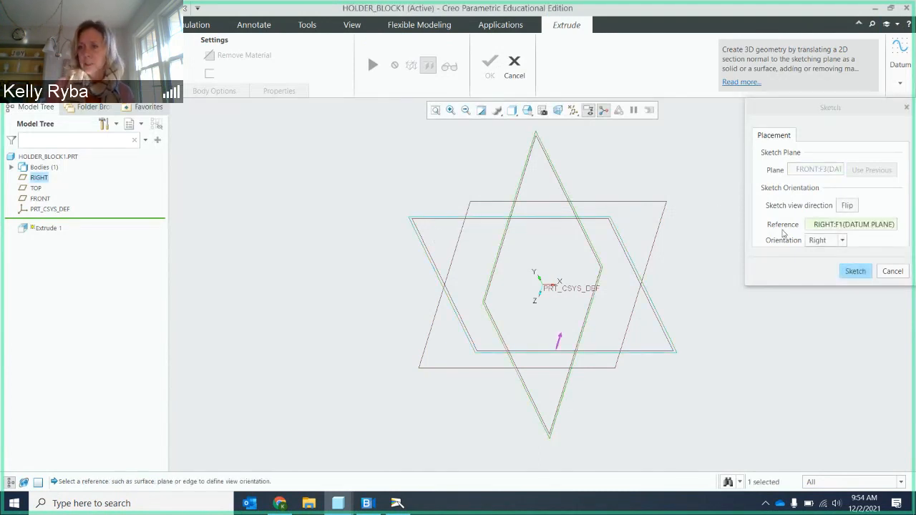
{"action": "left_click", "coordinate": [856, 277]}
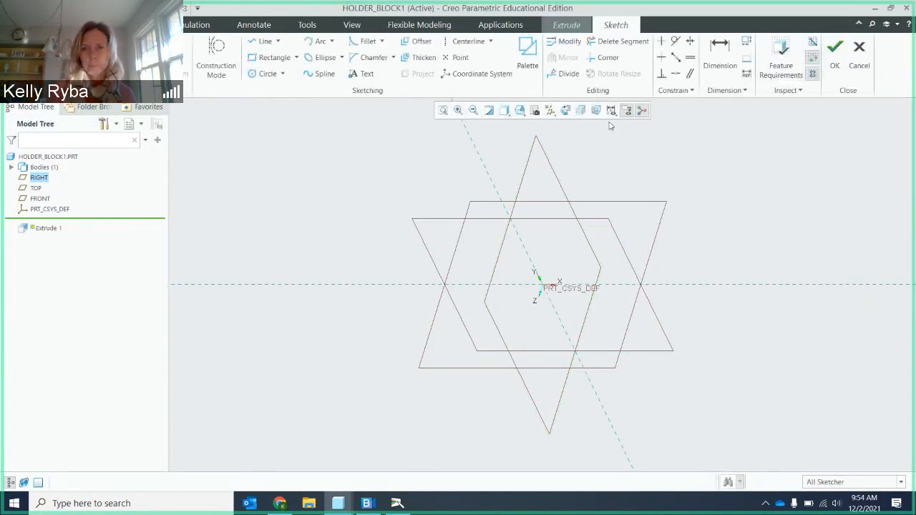
{"action": "left_click", "coordinate": [565, 111]}
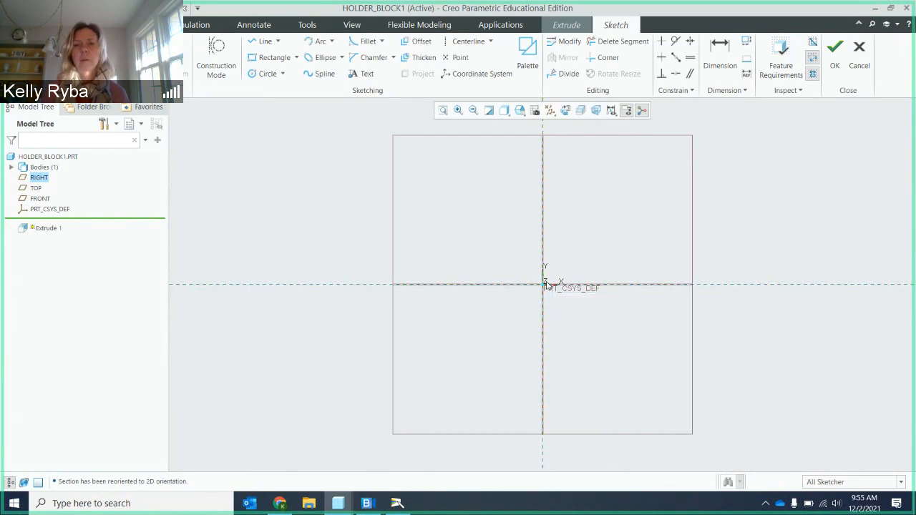
Sketch a closed six-sided line profile starting at the origin, with two slanted upper corners, about 1.42 in wide and 1.02 in high.
{"action": "scroll", "coordinate": [547, 286], "scroll_direction": "up", "scroll_amount": 1}
{"action": "scroll", "coordinate": [547, 285], "scroll_direction": "down", "scroll_amount": 6}
{"action": "scroll", "coordinate": [546, 282], "scroll_direction": "down", "scroll_amount": 8}
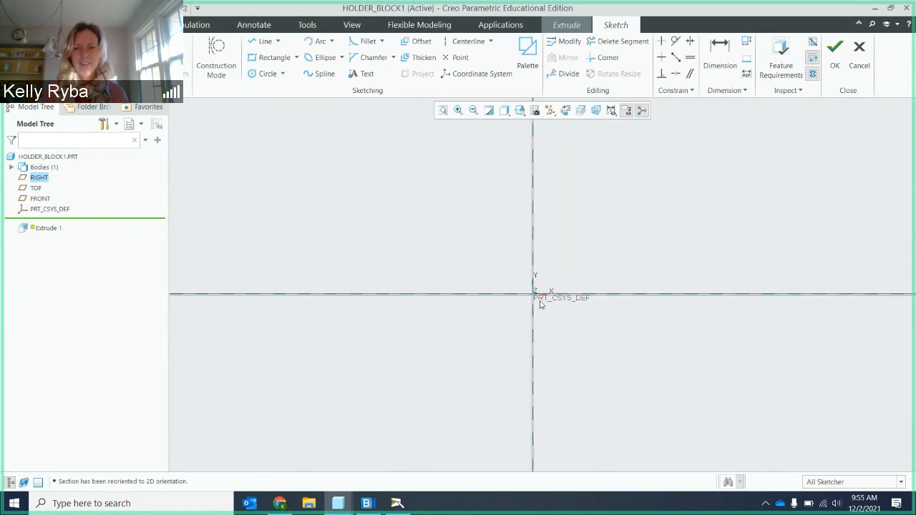
{"action": "scroll", "coordinate": [531, 283], "scroll_direction": "down", "scroll_amount": 2}
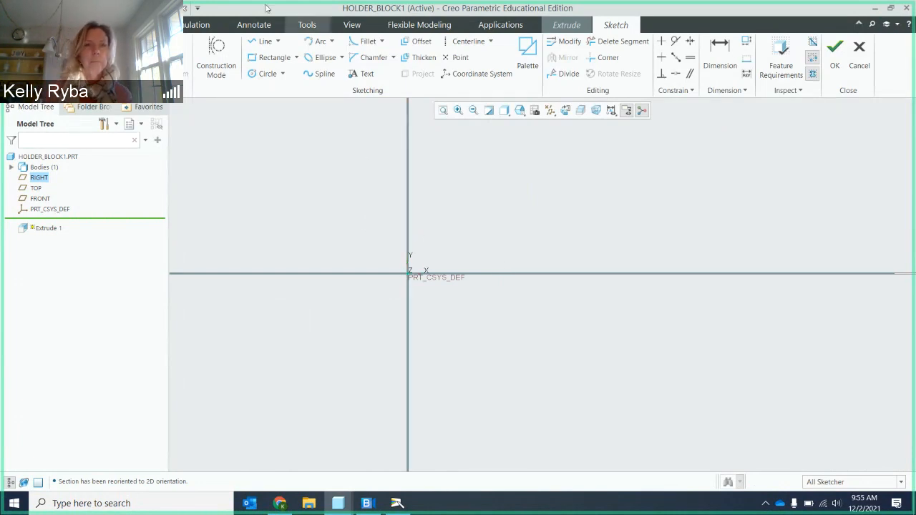
{"action": "left_click", "coordinate": [261, 43]}
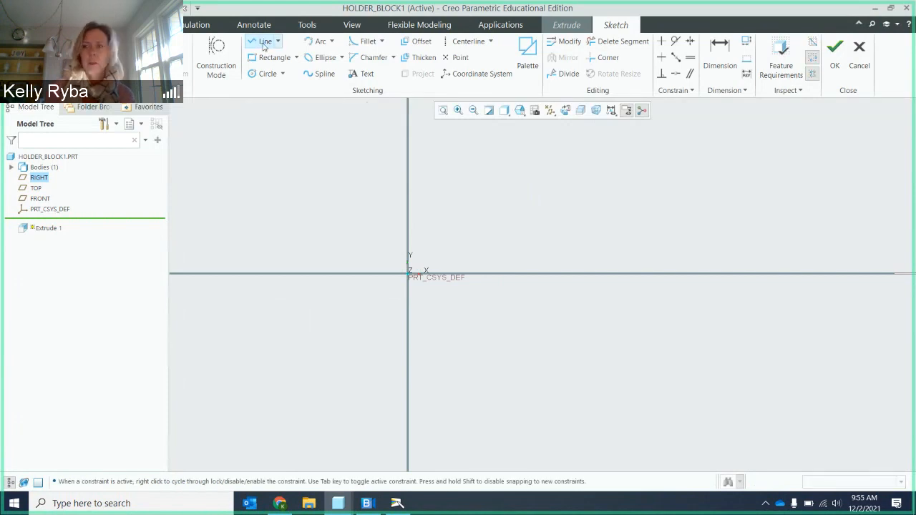
{"action": "left_click", "coordinate": [409, 275]}
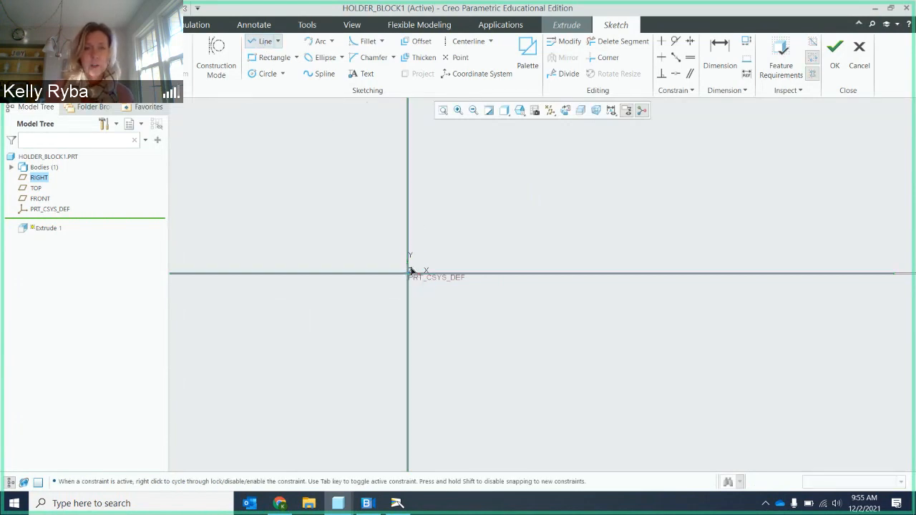
{"action": "left_click", "coordinate": [409, 181]}
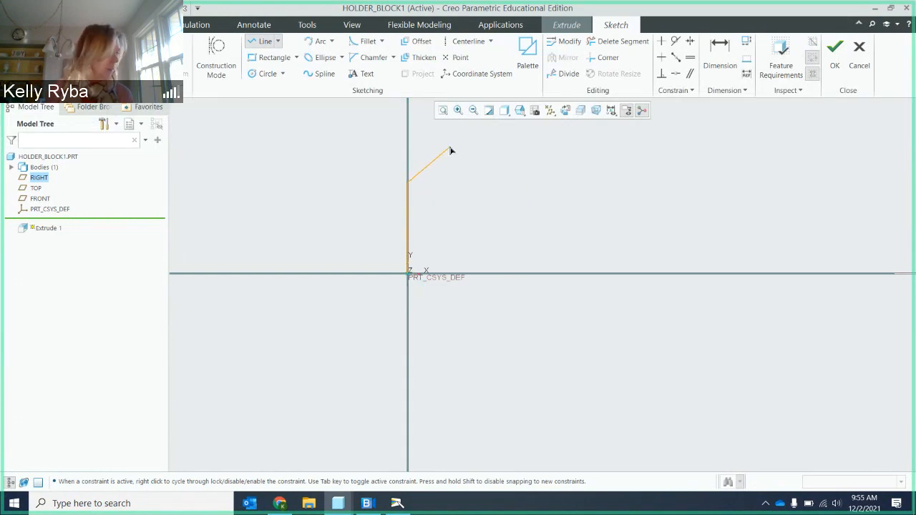
{"action": "left_click", "coordinate": [449, 147]}
{"action": "left_click", "coordinate": [492, 147]}
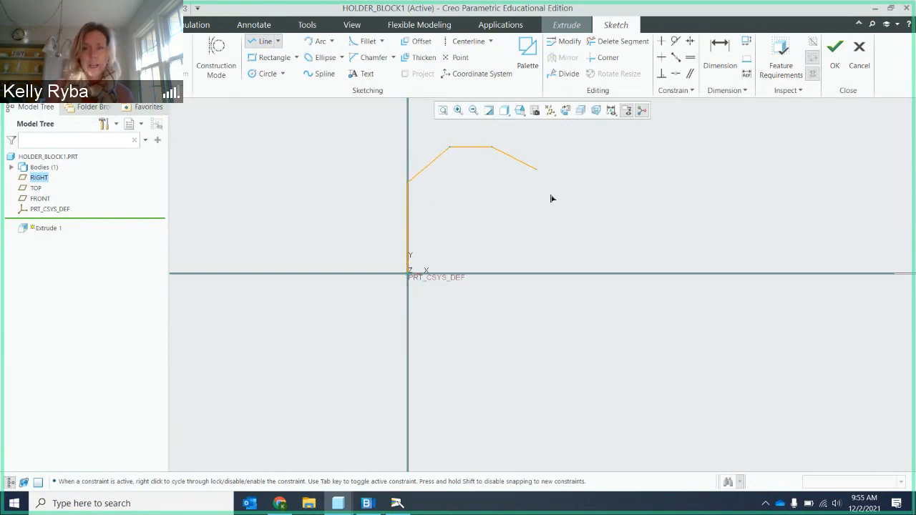
{"action": "left_click", "coordinate": [584, 225]}
{"action": "left_click", "coordinate": [583, 274]}
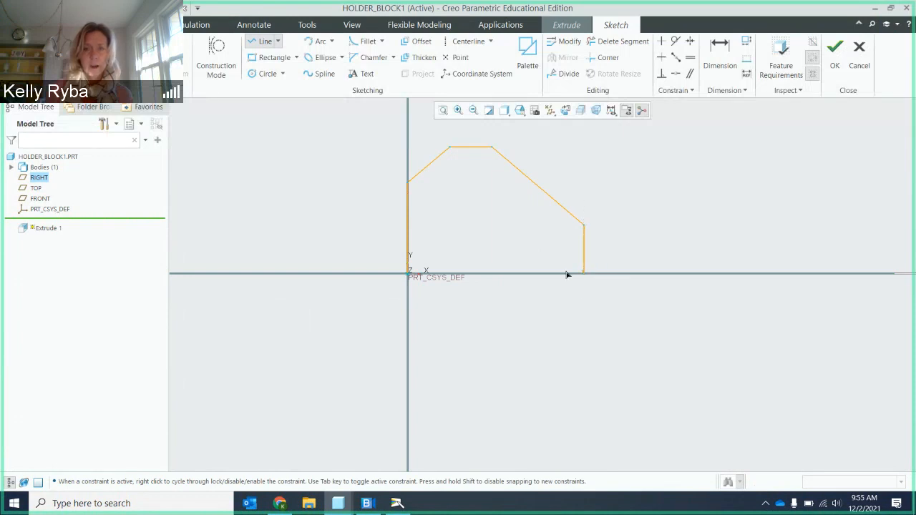
{"action": "left_click", "coordinate": [409, 274]}
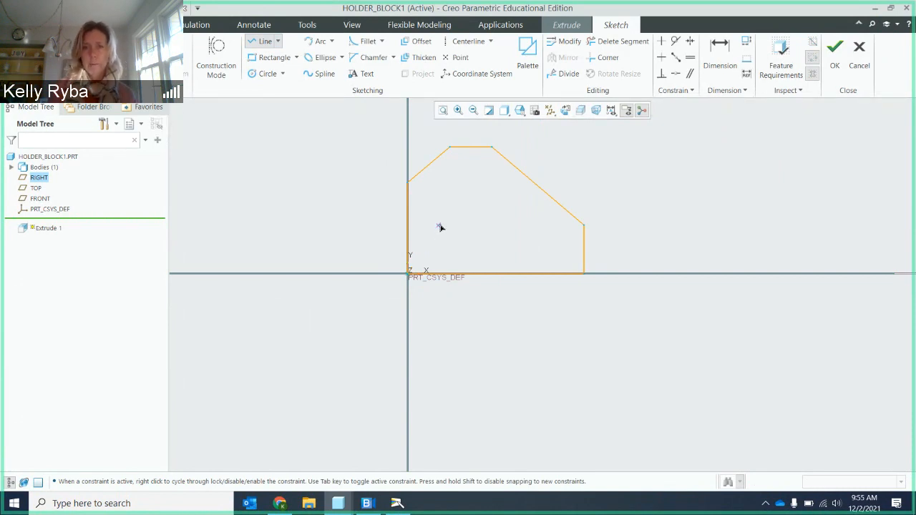
{"action": "middle_click", "coordinate": [465, 276]}
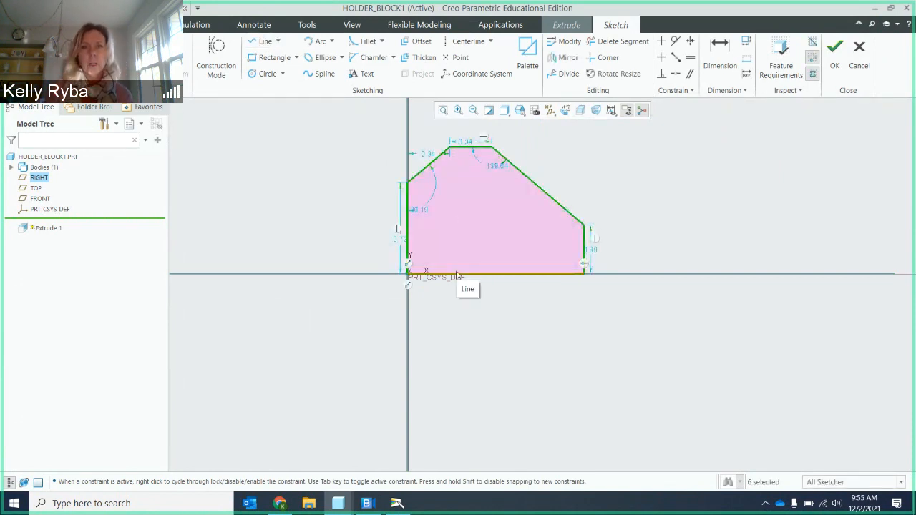
{"action": "left_click_drag", "start_coordinate": [585, 264], "coordinate": [613, 252]}
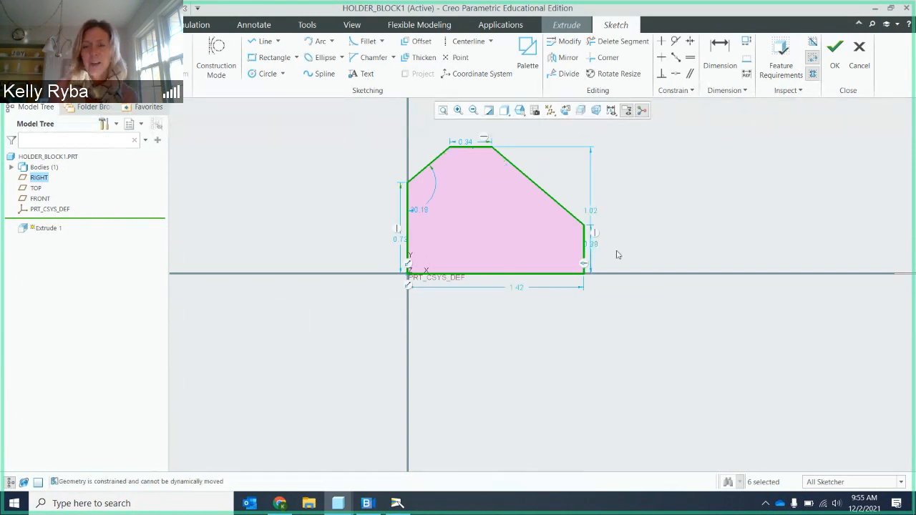
Move the left edge and base dimensions clear of the profile, and set the base width to 2.8 in.
{"action": "left_click_drag", "start_coordinate": [402, 246], "coordinate": [348, 229]}
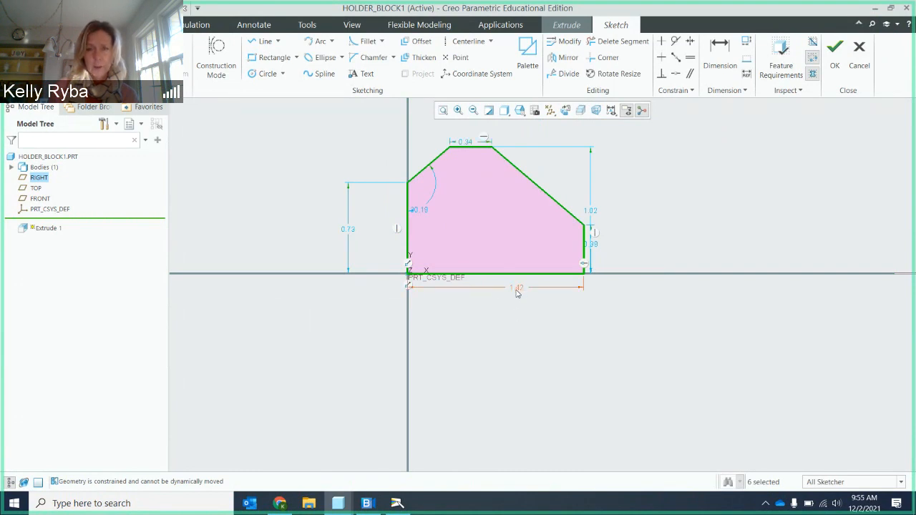
{"action": "left_click", "coordinate": [524, 288]}
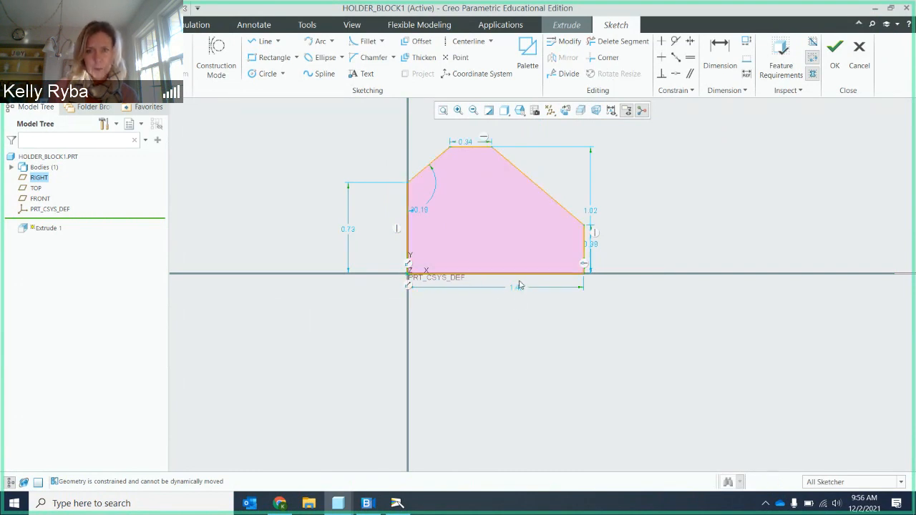
{"action": "left_click_drag", "start_coordinate": [521, 285], "coordinate": [499, 306]}
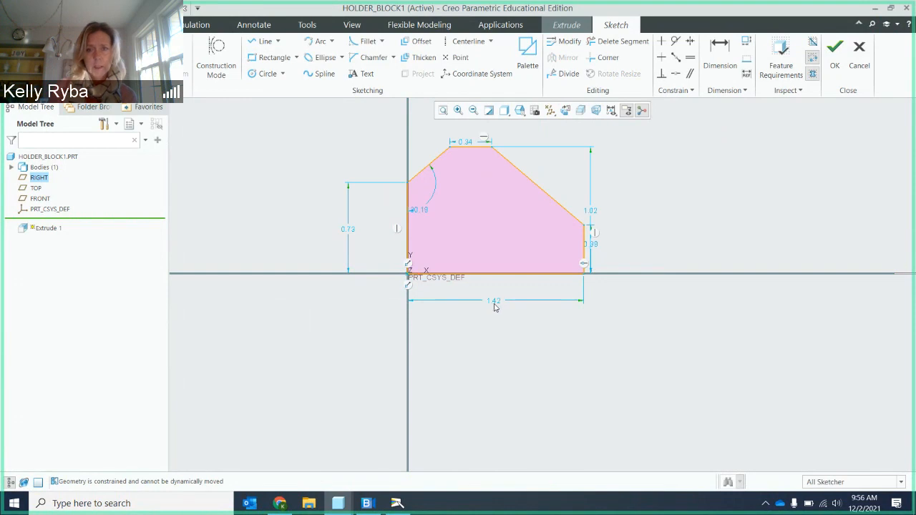
{"action": "double_click", "coordinate": [493, 302]}
{"action": "type", "text": "2.8"}
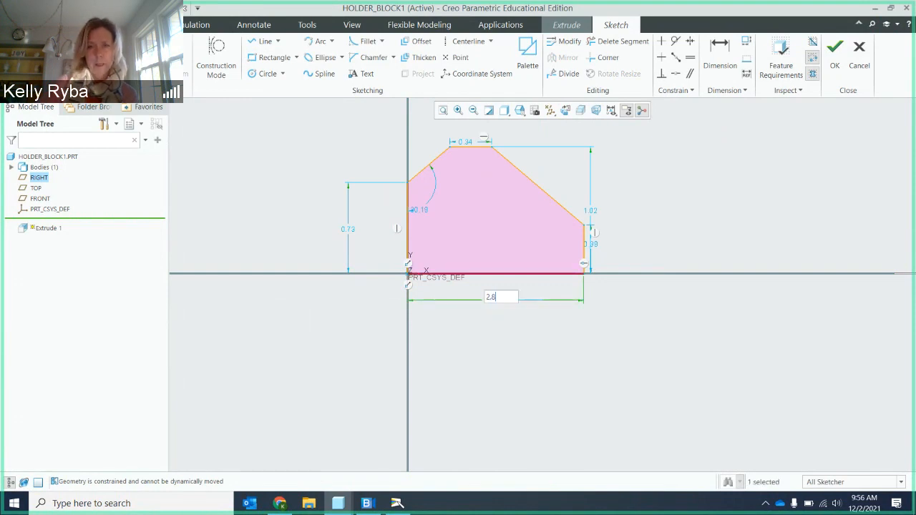
{"action": "key", "text": "Return"}
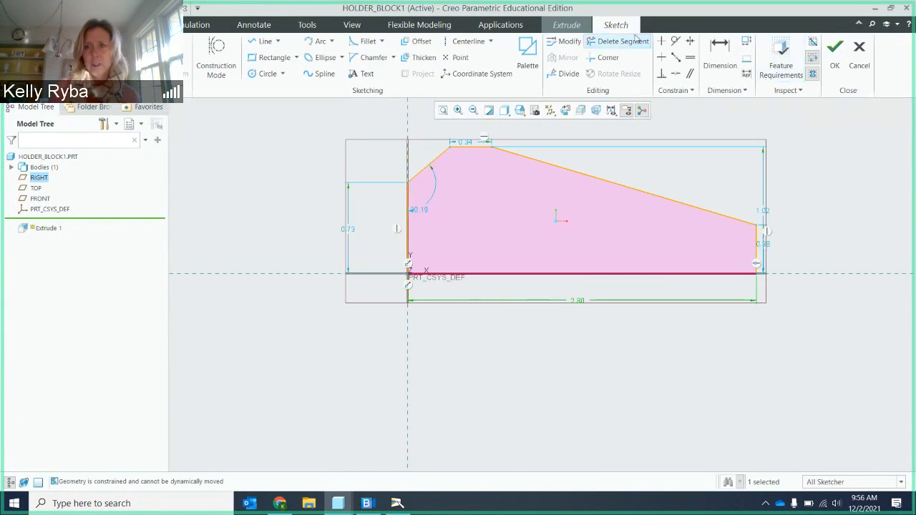
Dimension the profile's overall height from the origin to the top edge at 2.44 in and refit the sketch.
{"action": "left_click", "coordinate": [720, 63]}
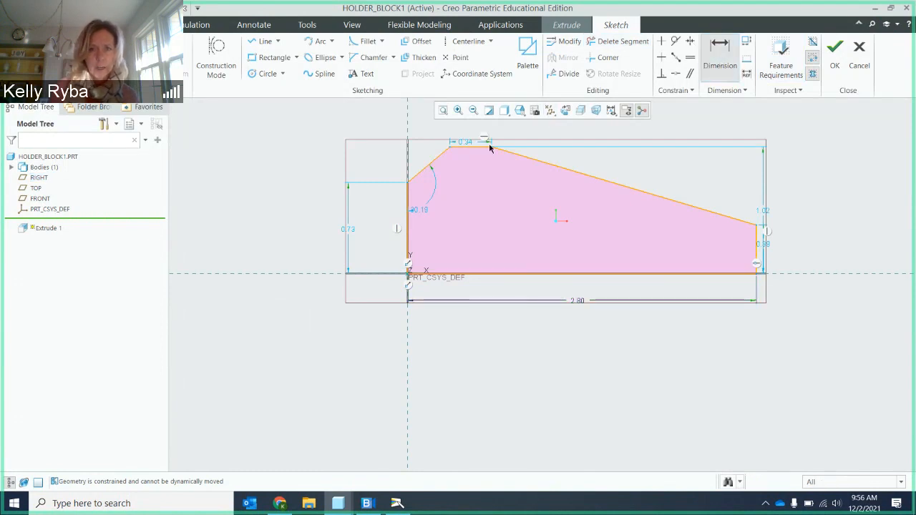
{"action": "left_click", "coordinate": [449, 145]}
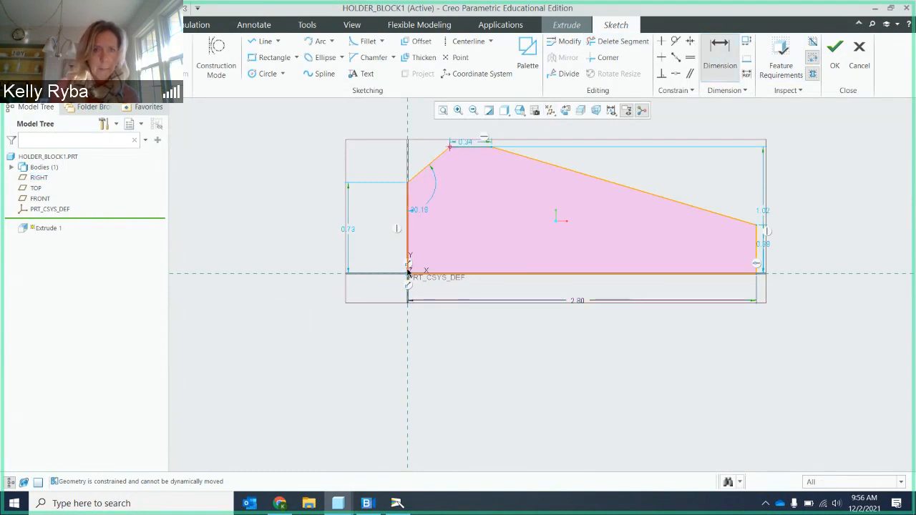
{"action": "middle_click", "coordinate": [286, 201]}
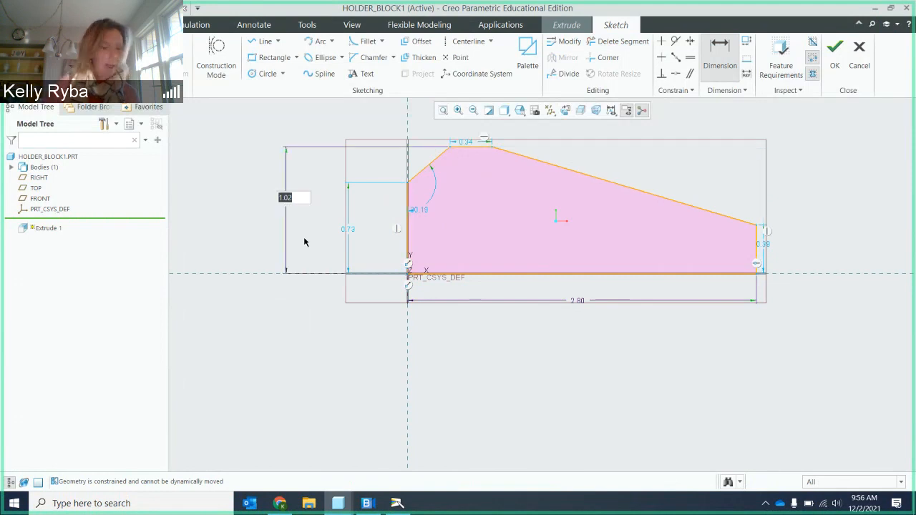
{"action": "type", "text": "2"}
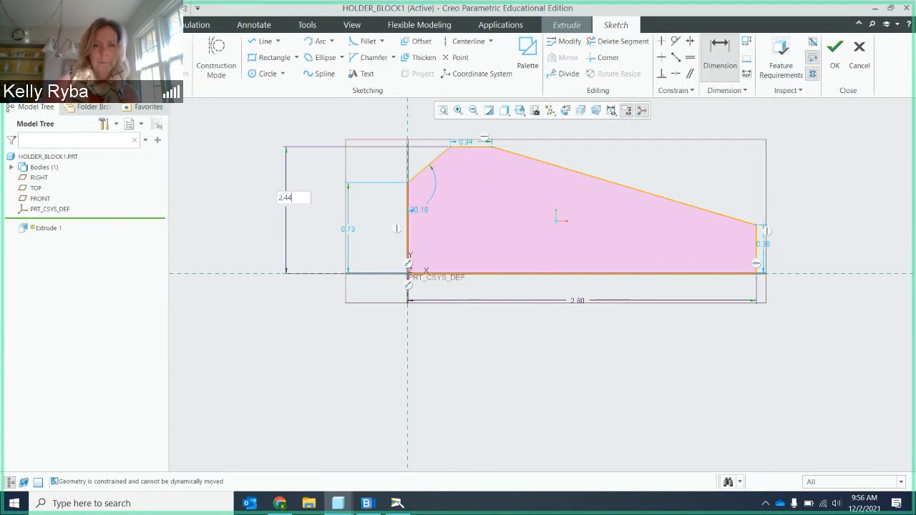
{"action": "type", "text": ".44"}
{"action": "key", "text": "Return"}
{"action": "scroll", "coordinate": [617, 165], "scroll_direction": "up", "scroll_amount": 3}
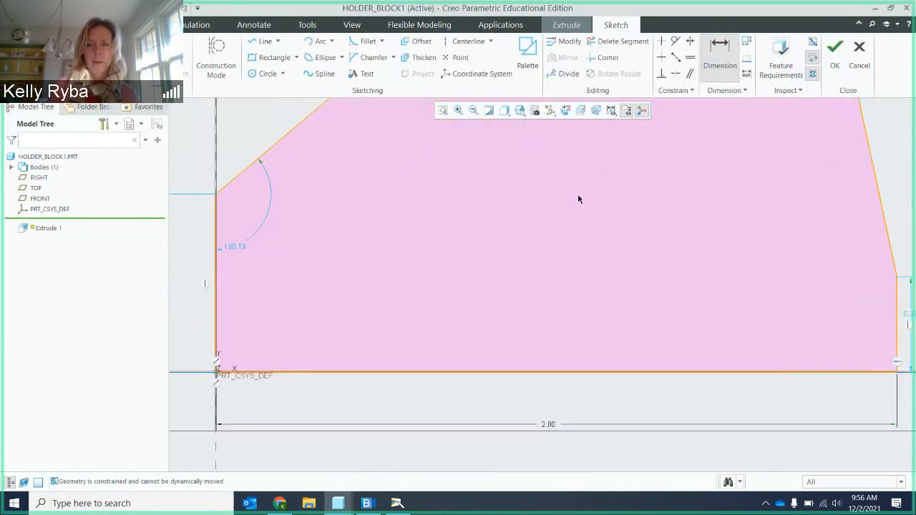
{"action": "scroll", "coordinate": [578, 199], "scroll_direction": "down", "scroll_amount": 3}
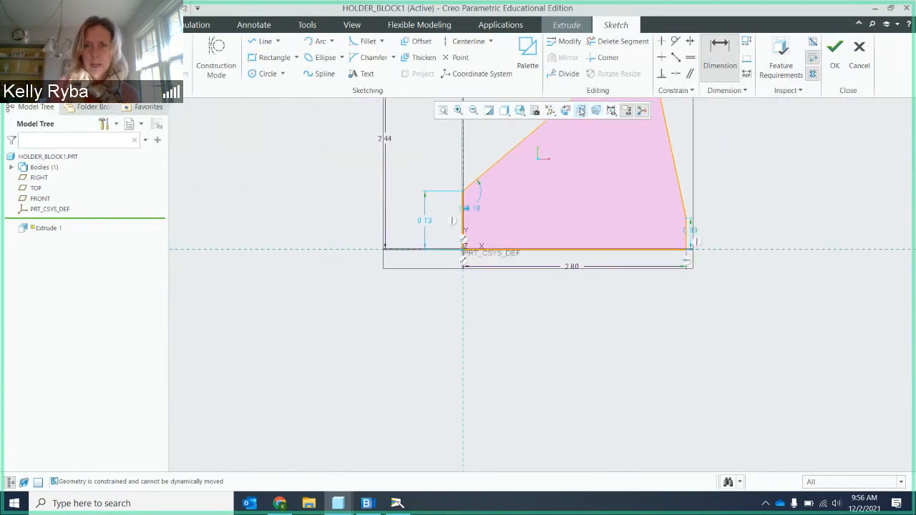
{"action": "left_click", "coordinate": [442, 110]}
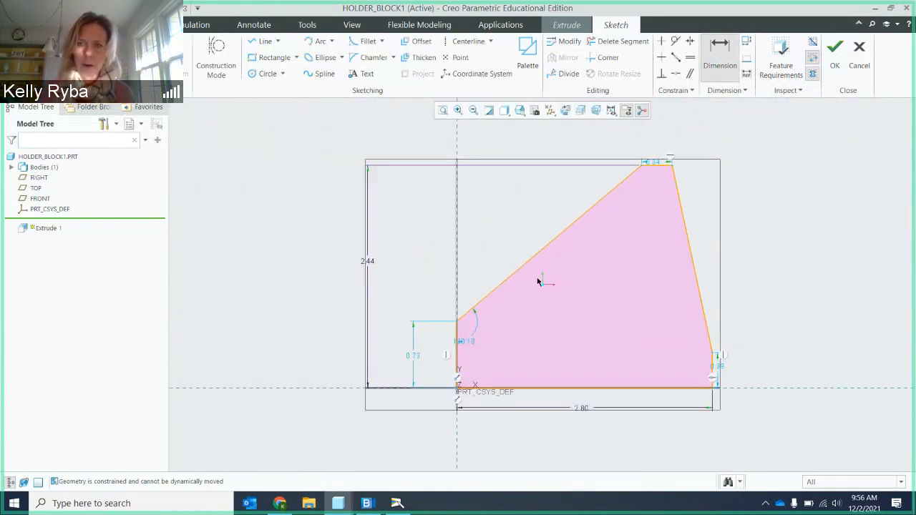
Dimension the horizontal distance between the two ends of the left slanted edge at 0.8 in.
{"action": "left_click", "coordinate": [719, 56]}
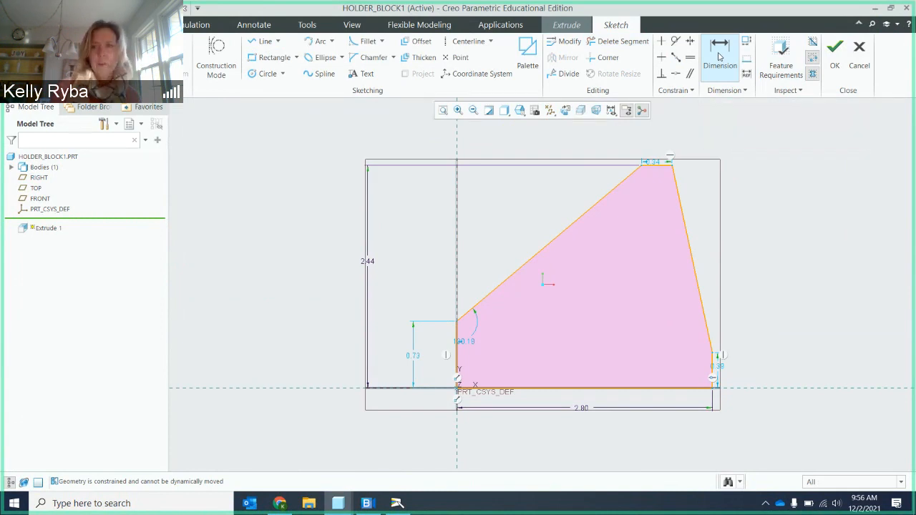
{"action": "middle_click", "coordinate": [648, 209]}
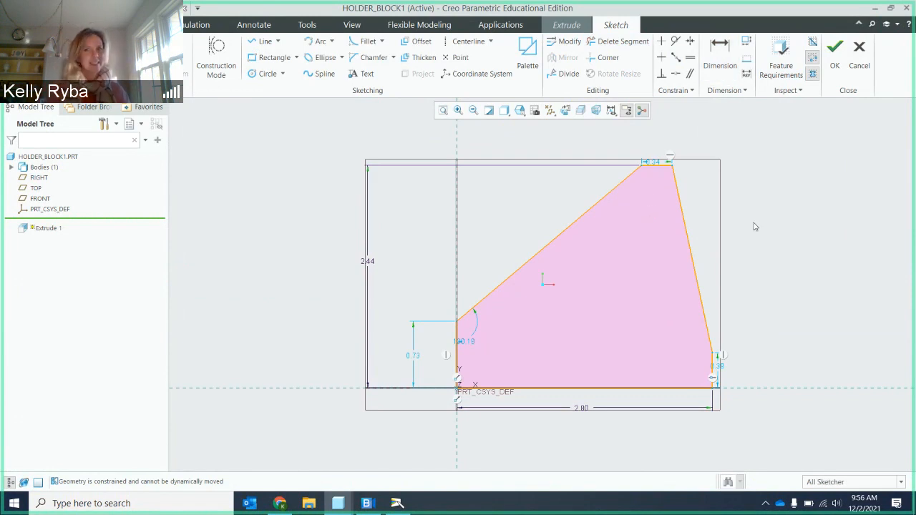
{"action": "left_click", "coordinate": [721, 50]}
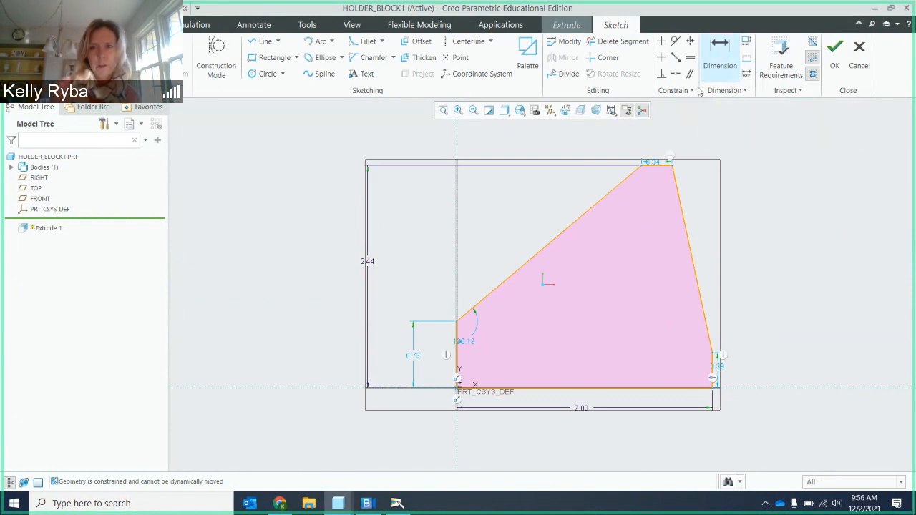
{"action": "left_click", "coordinate": [640, 169]}
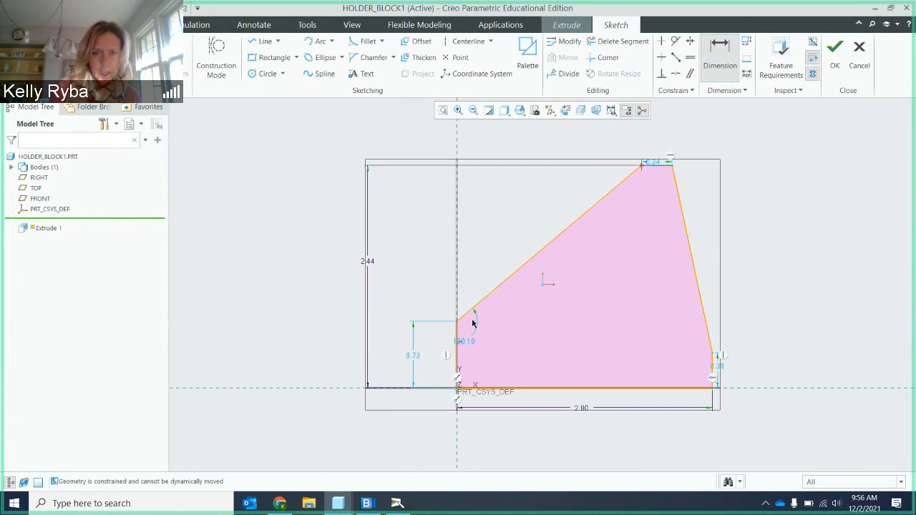
{"action": "left_click", "coordinate": [457, 323]}
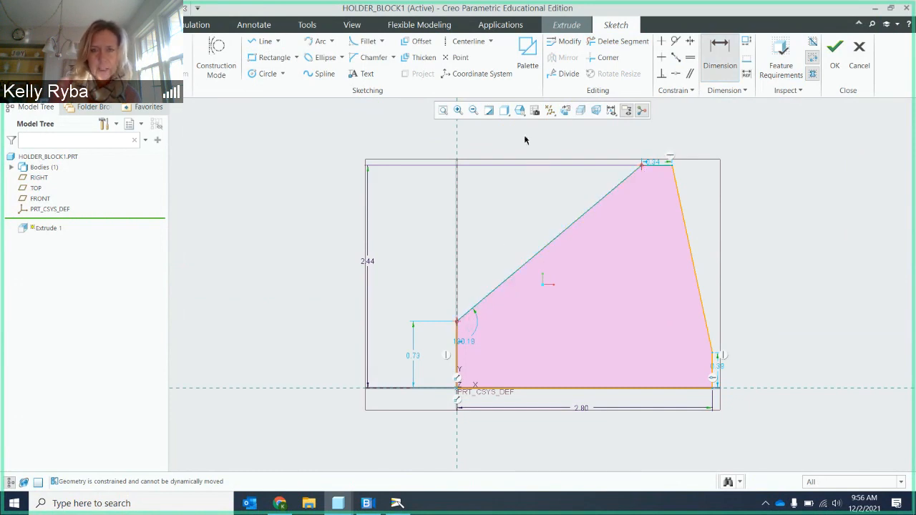
{"action": "middle_click", "coordinate": [525, 137]}
{"action": "type", "text": ".8"}
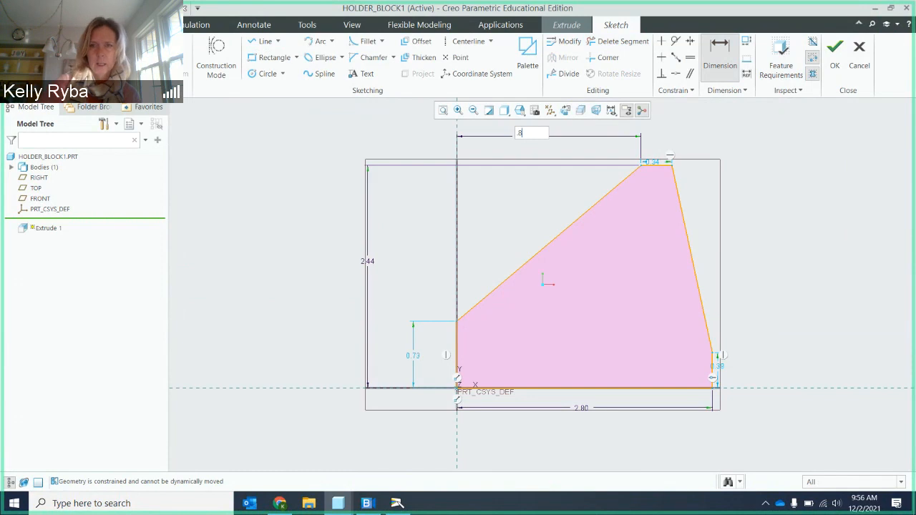
{"action": "key", "text": "Return"}
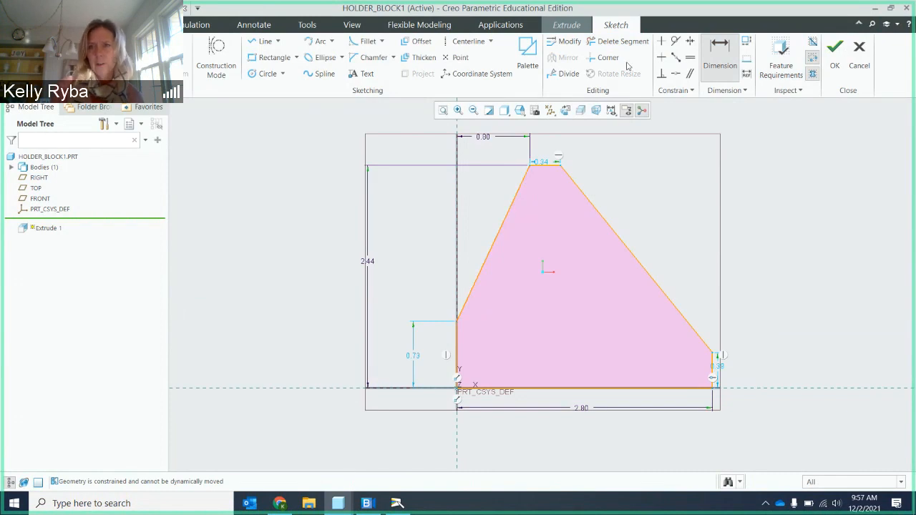
Dimension the angle between the left slanted edge and the top edge at 45 degrees.
{"action": "left_click", "coordinate": [505, 215]}
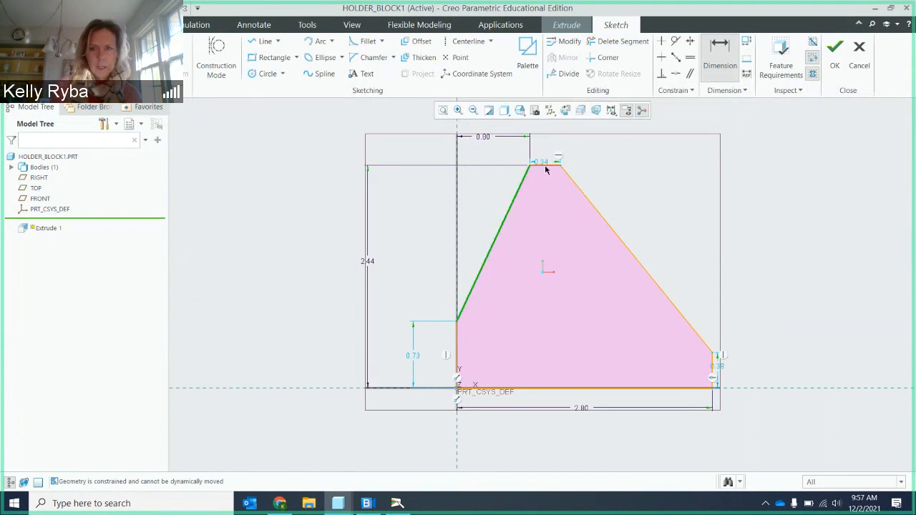
{"action": "left_click", "coordinate": [545, 166], "text": "ctrl"}
{"action": "middle_click", "coordinate": [418, 205]}
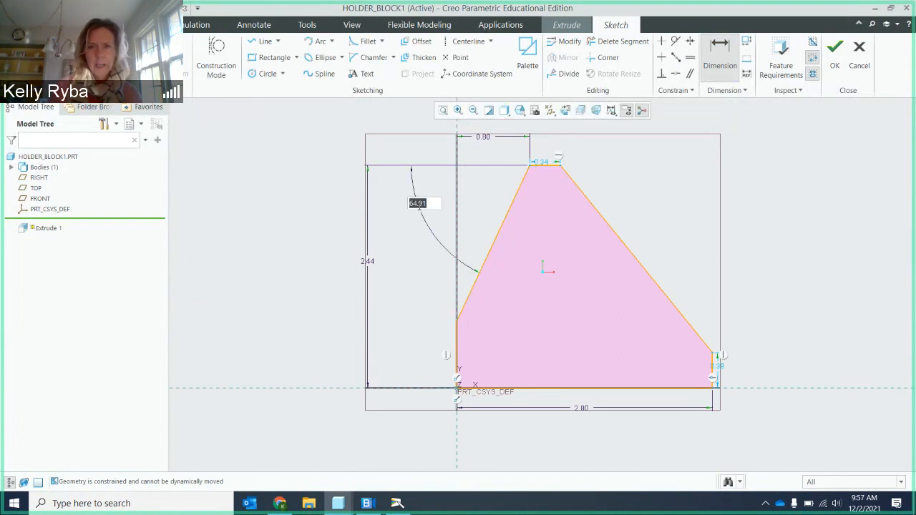
{"action": "type", "text": "45"}
{"action": "key", "text": "Return"}
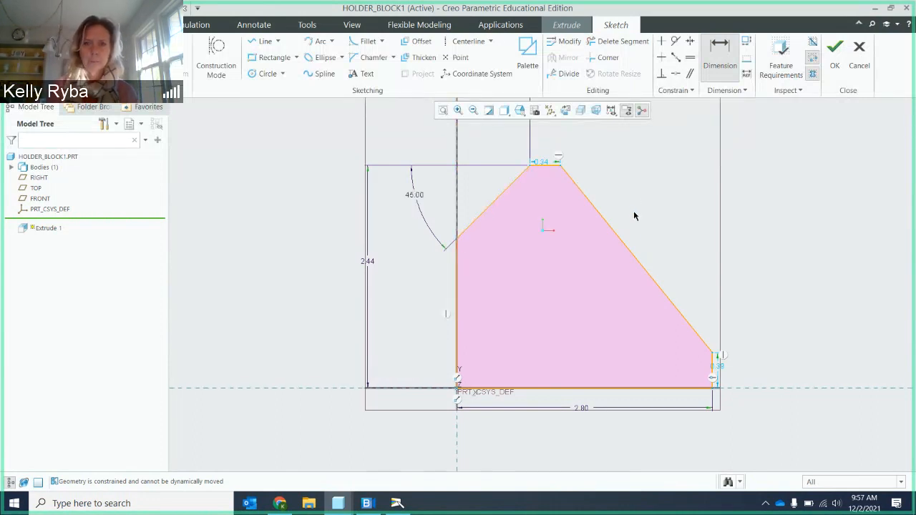
Set the right vertical edge to 0.94 in and dimension the angle between the right slanted edge and the top edge at 45 degrees.
{"action": "scroll", "coordinate": [628, 213], "scroll_direction": "up", "scroll_amount": 1}
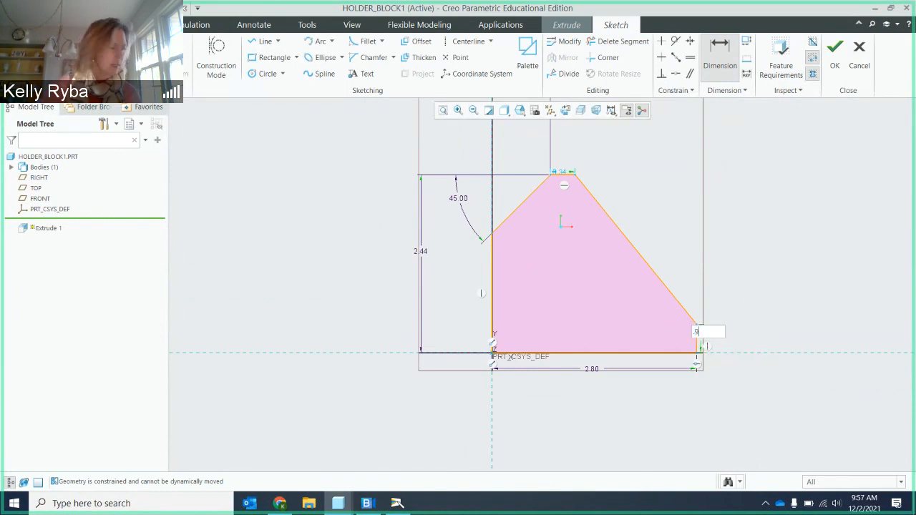
{"action": "key", "text": "Return"}
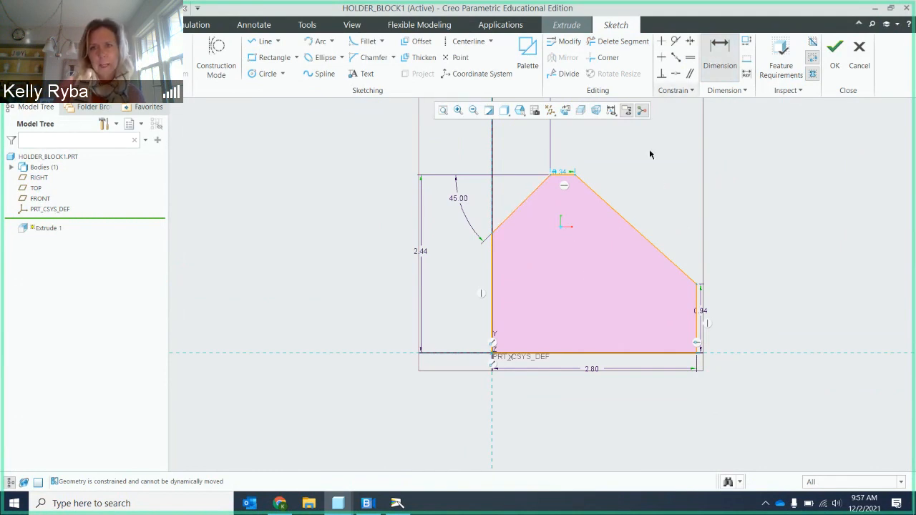
{"action": "left_click", "coordinate": [612, 208]}
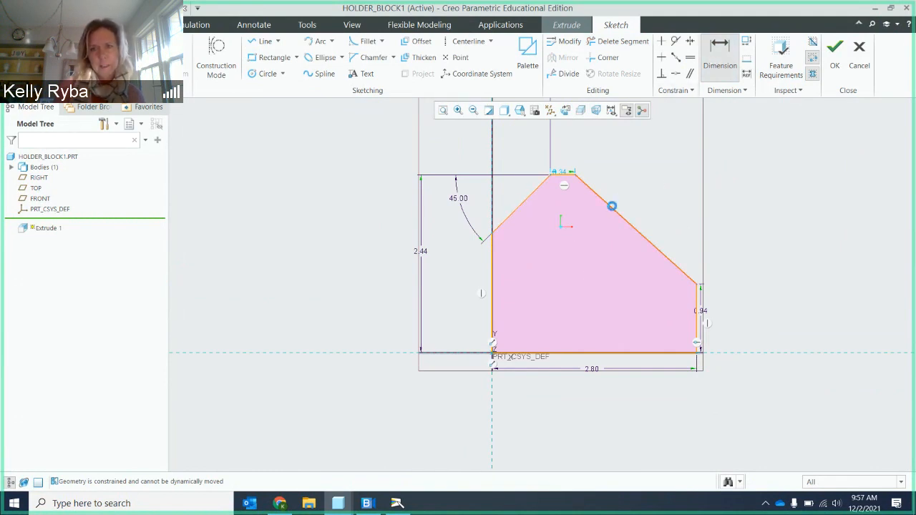
{"action": "left_click", "coordinate": [568, 176]}
{"action": "middle_click", "coordinate": [659, 202]}
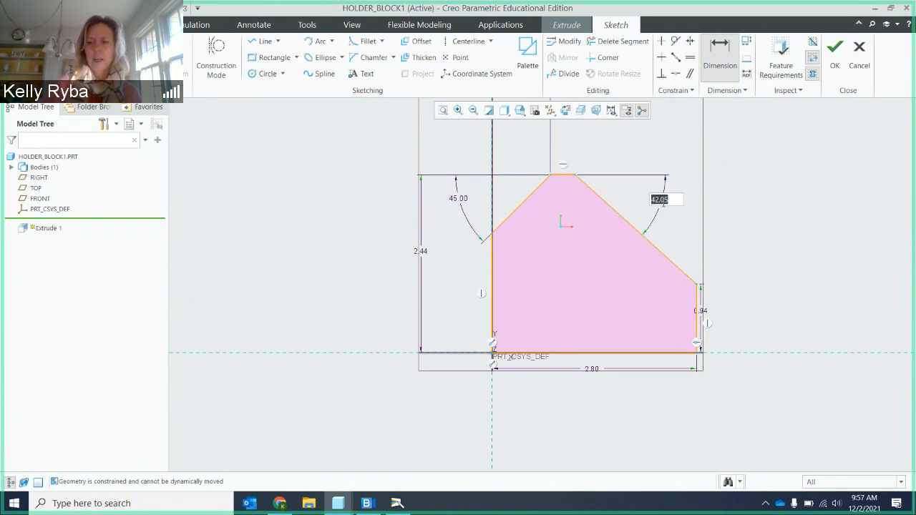
{"action": "type", "text": "45"}
{"action": "key", "text": "Return"}
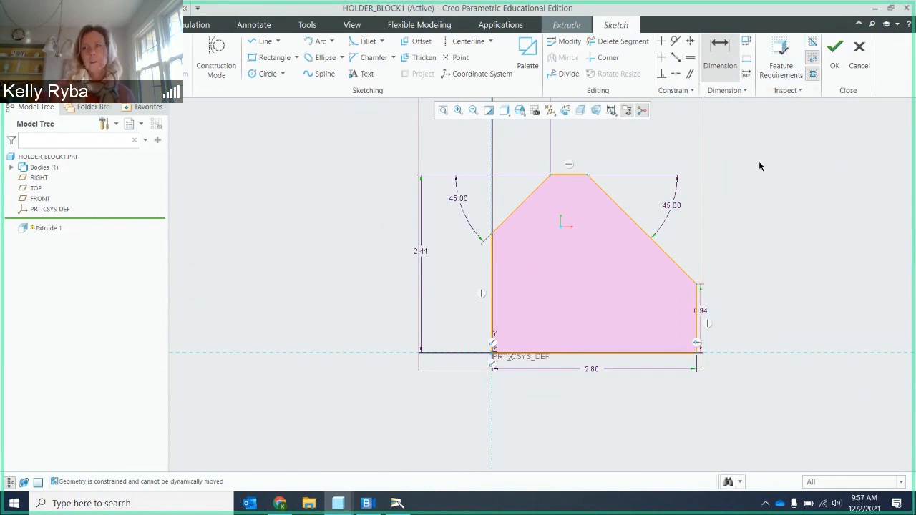
Check the sketch against the feature requirements and accept it as the extrude section.
{"action": "left_click", "coordinate": [780, 59]}
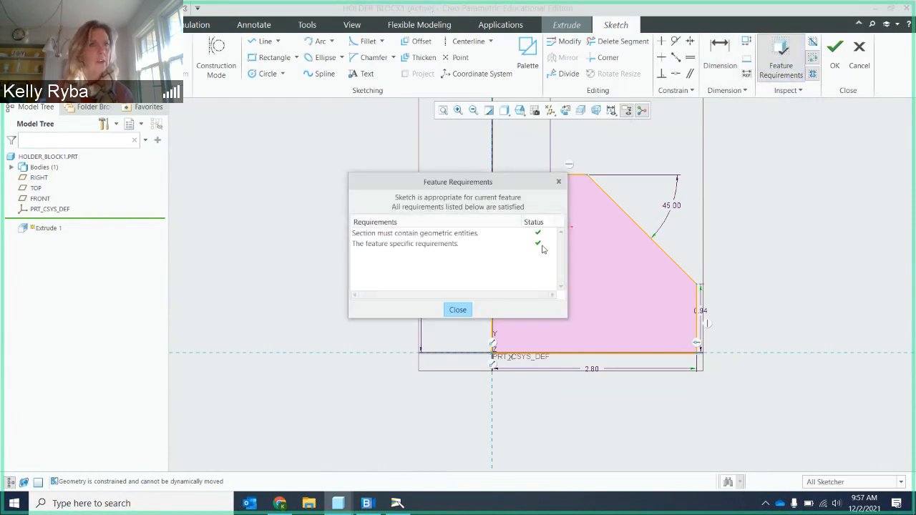
{"action": "left_click", "coordinate": [457, 309]}
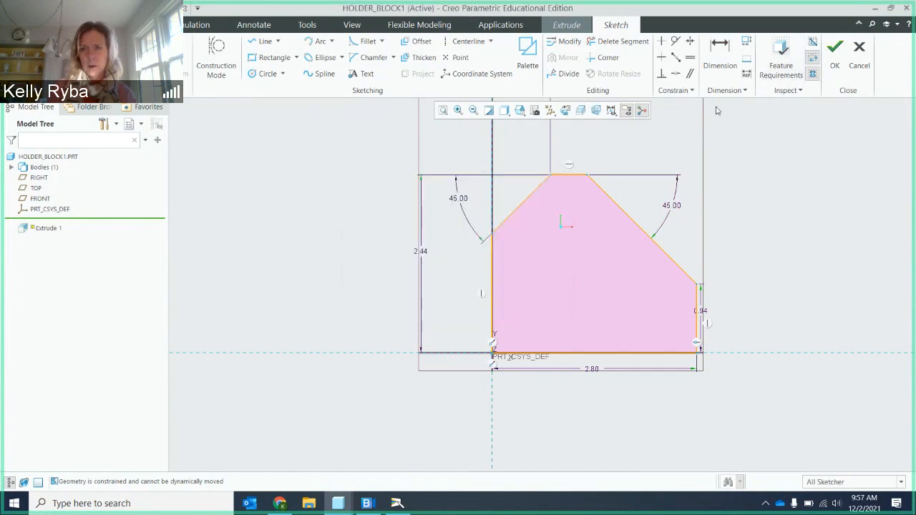
{"action": "left_click", "coordinate": [841, 67]}
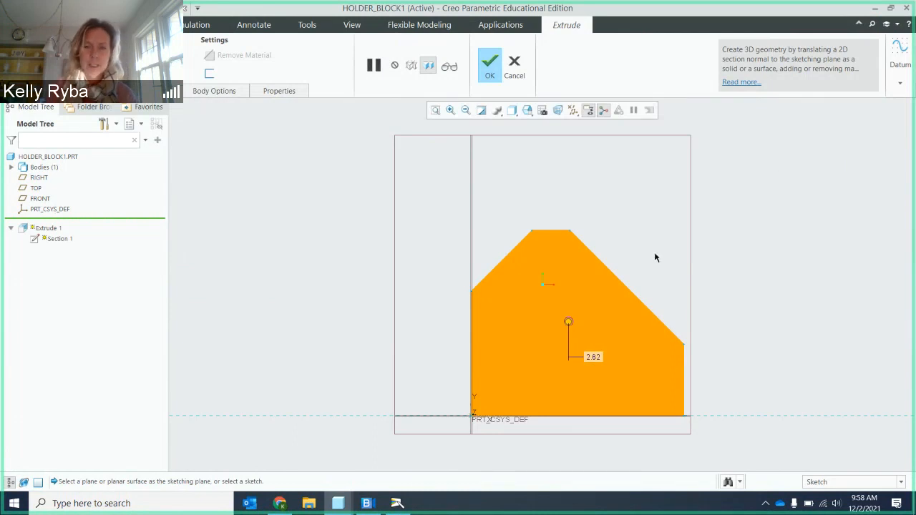
Extrude the profile symmetrically about the FRONT plane to a total depth of 2.00 in and complete the feature.
{"action": "mouse_move", "coordinate": [655, 257]}
{"action": "middle_mouse_down"}
{"action": "mouse_move", "coordinate": [629, 249]}
{"action": "mouse_move", "coordinate": [616, 270]}
{"action": "mouse_move", "coordinate": [612, 230]}
{"action": "mouse_move", "coordinate": [632, 282]}
{"action": "mouse_move", "coordinate": [627, 243]}
{"action": "mouse_move", "coordinate": [630, 251]}
{"action": "mouse_move", "coordinate": [615, 255]}
{"action": "middle_mouse_up"}
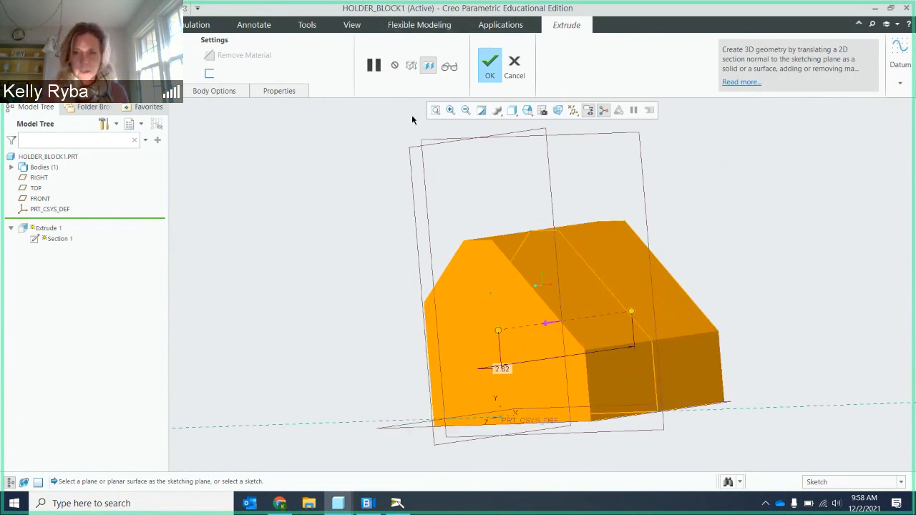
{"action": "mouse_move", "coordinate": [653, 245]}
{"action": "middle_mouse_down"}
{"action": "mouse_move", "coordinate": [603, 239]}
{"action": "mouse_move", "coordinate": [630, 331]}
{"action": "middle_mouse_up"}
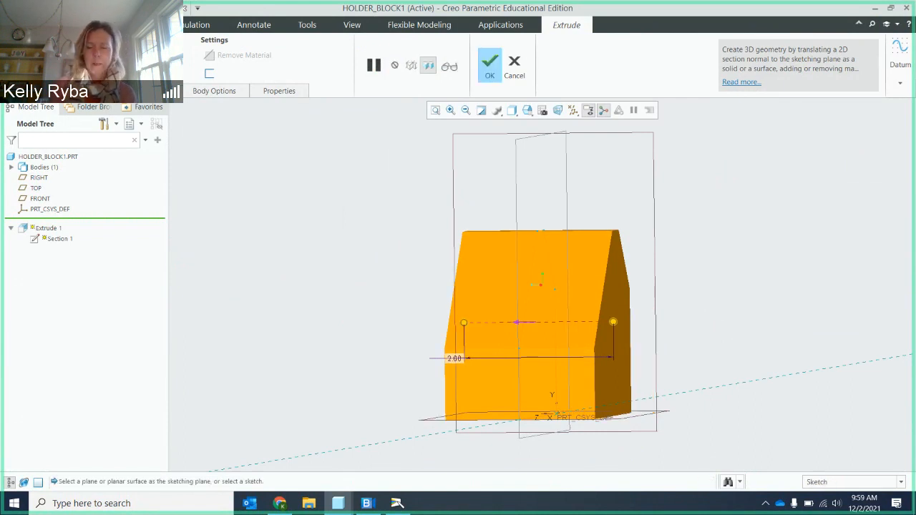
{"action": "middle_click_drag", "start_coordinate": [441, 249], "coordinate": [473, 263]}
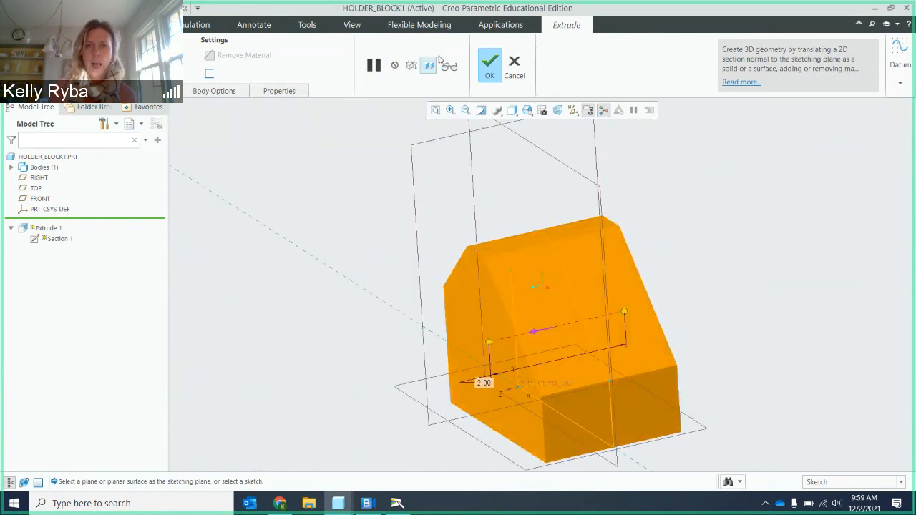
{"action": "left_click", "coordinate": [490, 72]}
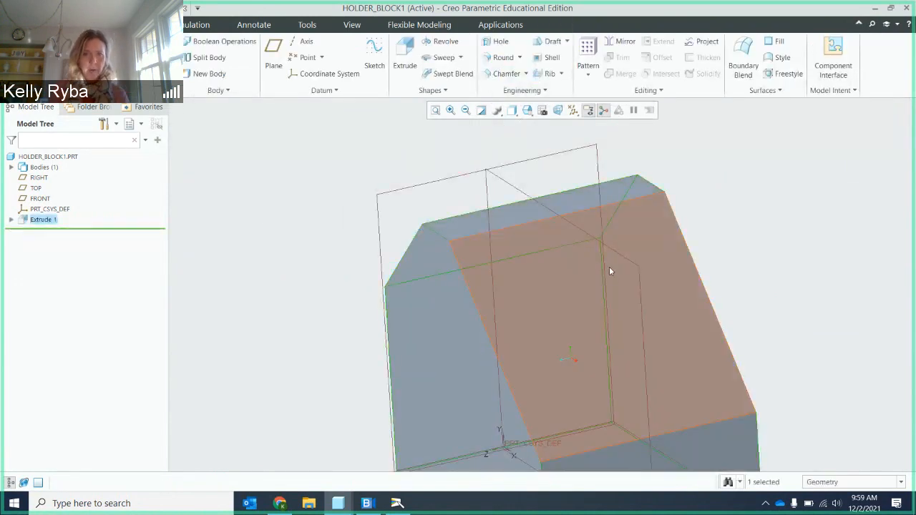
{"action": "middle_click_drag", "start_coordinate": [609, 267], "coordinate": [597, 267]}
{"action": "scroll", "coordinate": [597, 267], "scroll_direction": "down", "scroll_amount": 2}
{"action": "scroll", "coordinate": [596, 267], "scroll_direction": "up", "scroll_amount": 4}
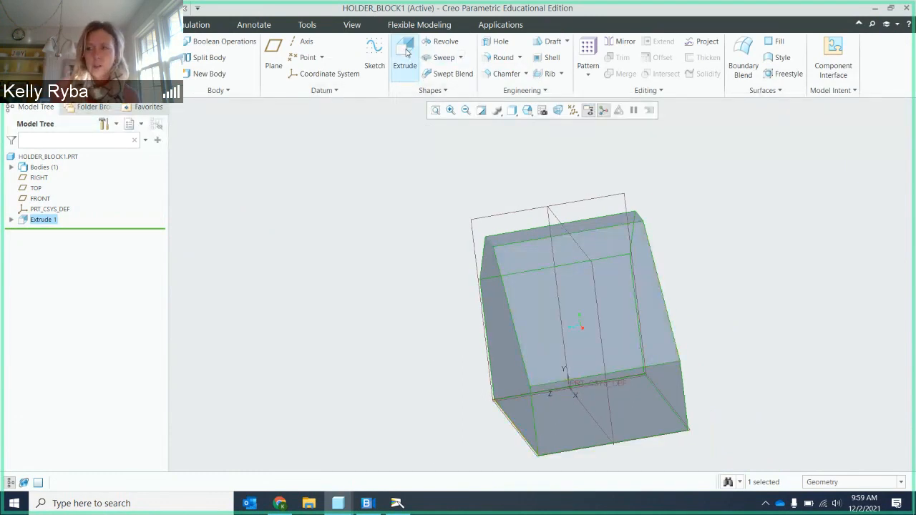
Start a new extrude sketch on the block's short vertical end face below the long slanted face, oriented flat to the screen.
{"action": "left_click", "coordinate": [405, 52]}
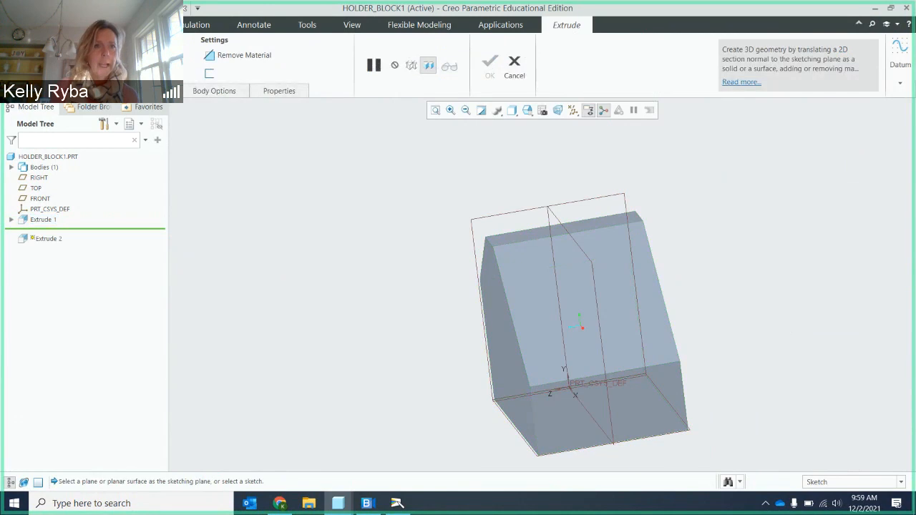
{"action": "left_click", "coordinate": [92, 91]}
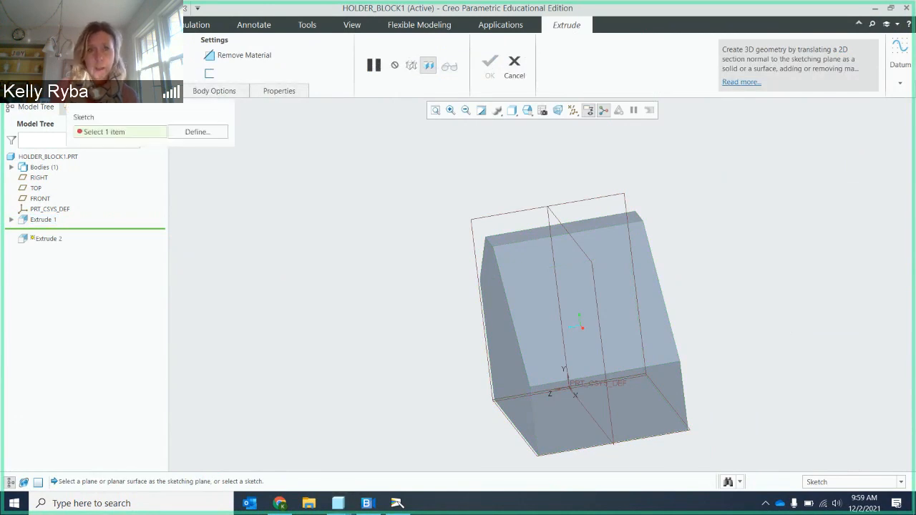
{"action": "left_click", "coordinate": [198, 132]}
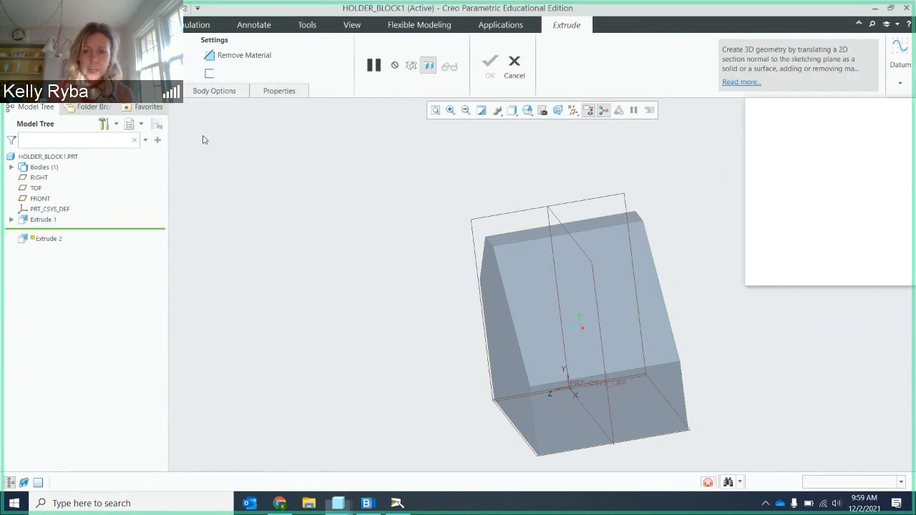
{"action": "left_click", "coordinate": [582, 413]}
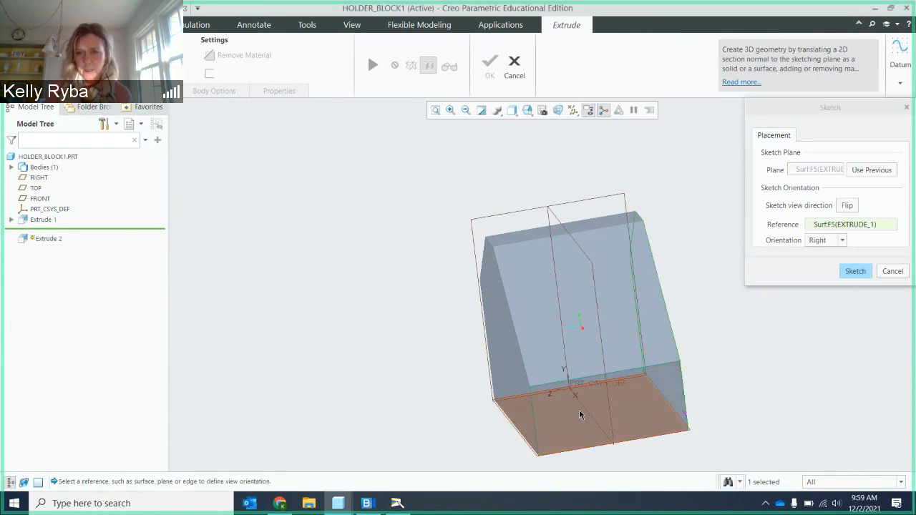
{"action": "left_click", "coordinate": [858, 272]}
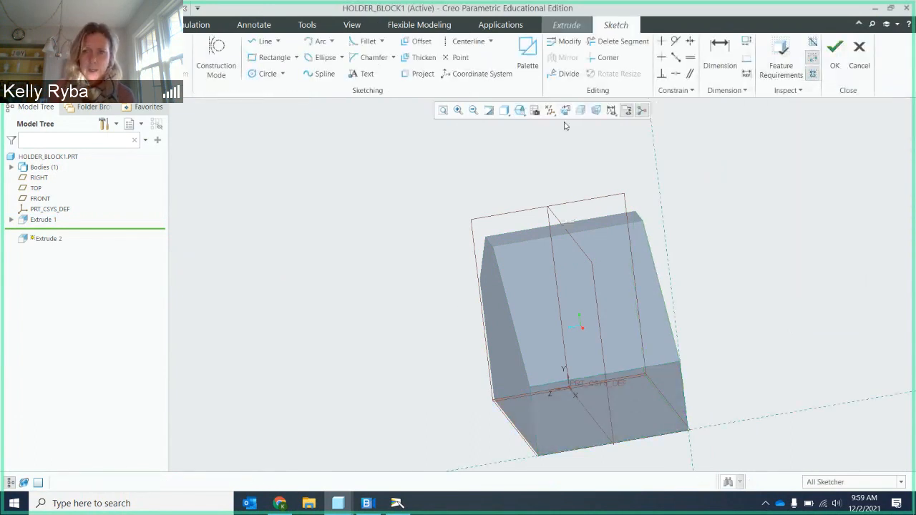
{"action": "left_click", "coordinate": [566, 110]}
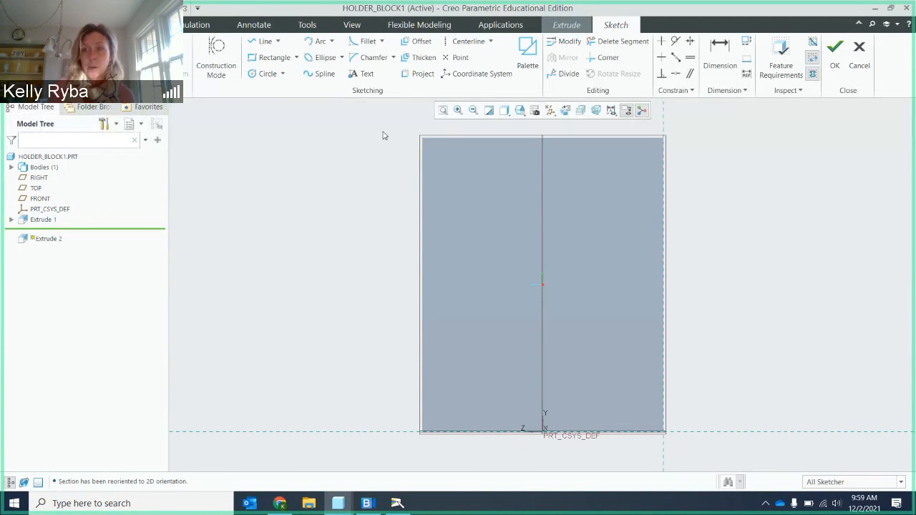
Sketch a closed rectangle about 0.33 by 0.35 in outside the block, against its right side edge and flush with its base.
{"action": "left_click", "coordinate": [263, 43]}
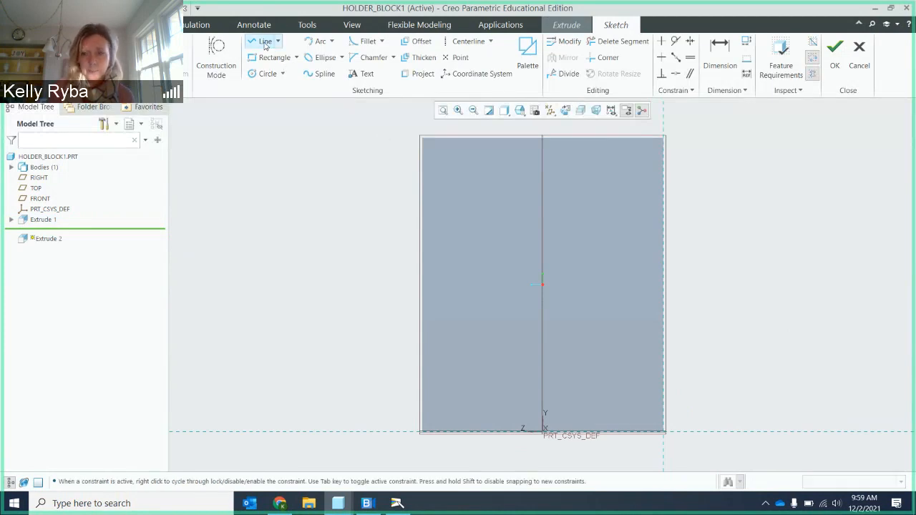
{"action": "left_click", "coordinate": [664, 392]}
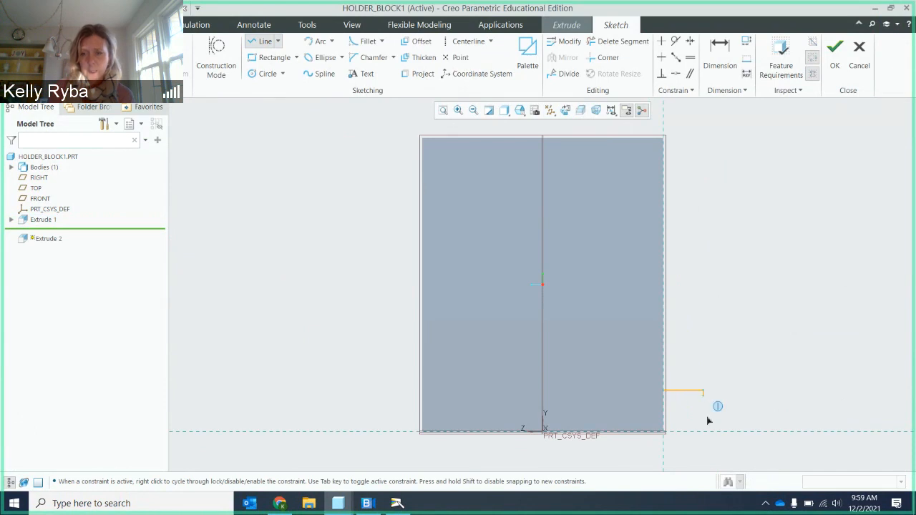
{"action": "left_click", "coordinate": [702, 432]}
{"action": "left_click", "coordinate": [663, 432]}
{"action": "left_click", "coordinate": [664, 392]}
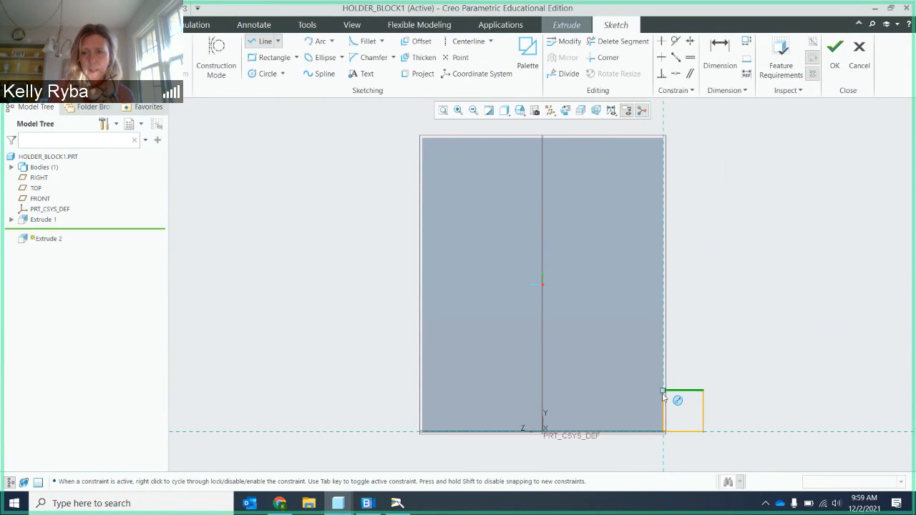
{"action": "middle_click", "coordinate": [724, 335]}
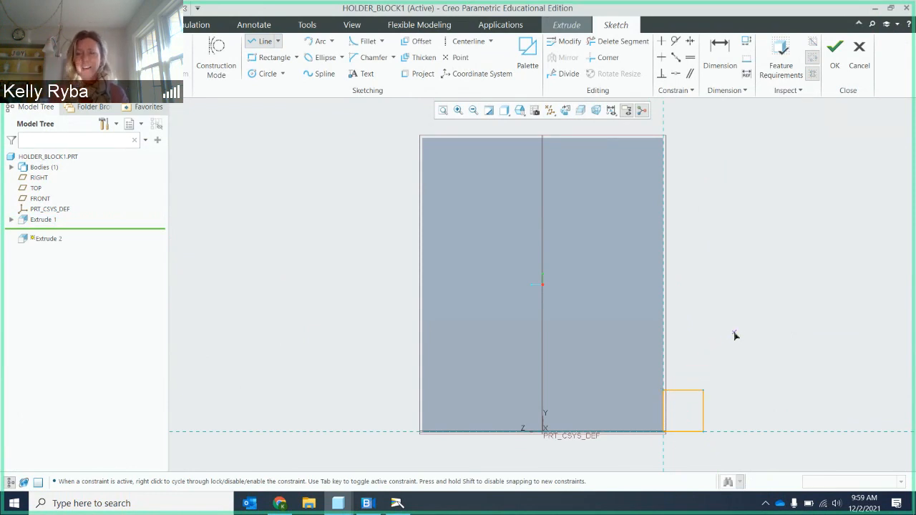
{"action": "middle_click", "coordinate": [746, 325]}
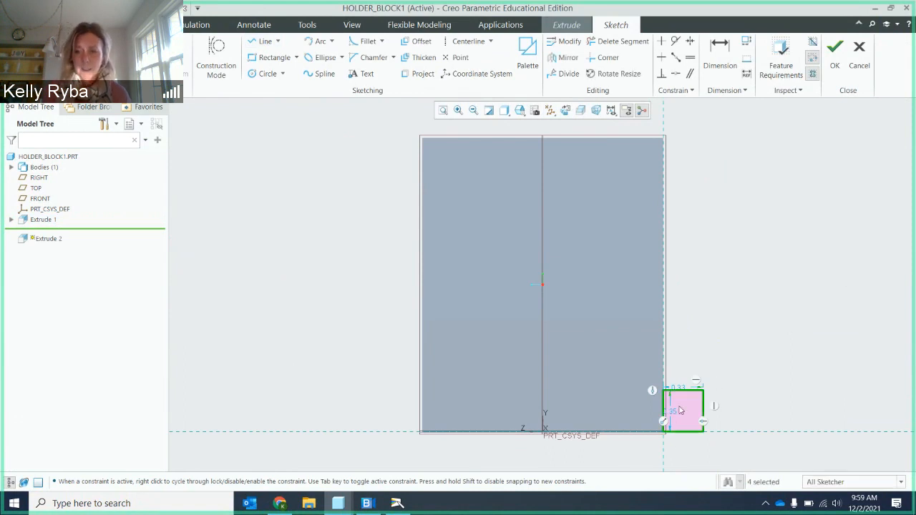
Move the rectangle's dimensions clear of the section and set both its width and height to 0.40 in.
{"action": "left_click_drag", "start_coordinate": [671, 416], "coordinate": [742, 415]}
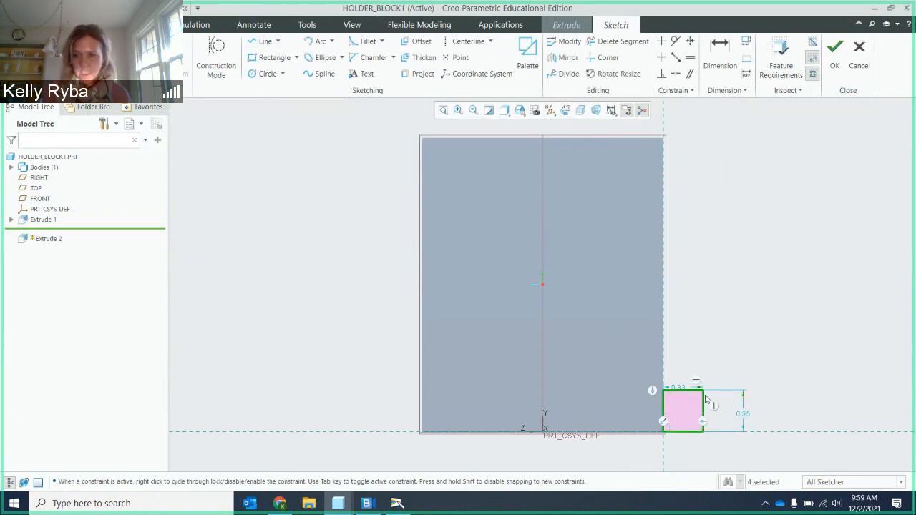
{"action": "left_click_drag", "start_coordinate": [686, 390], "coordinate": [737, 352]}
{"action": "double_click", "coordinate": [735, 350]}
{"action": "type", "text": ".4"}
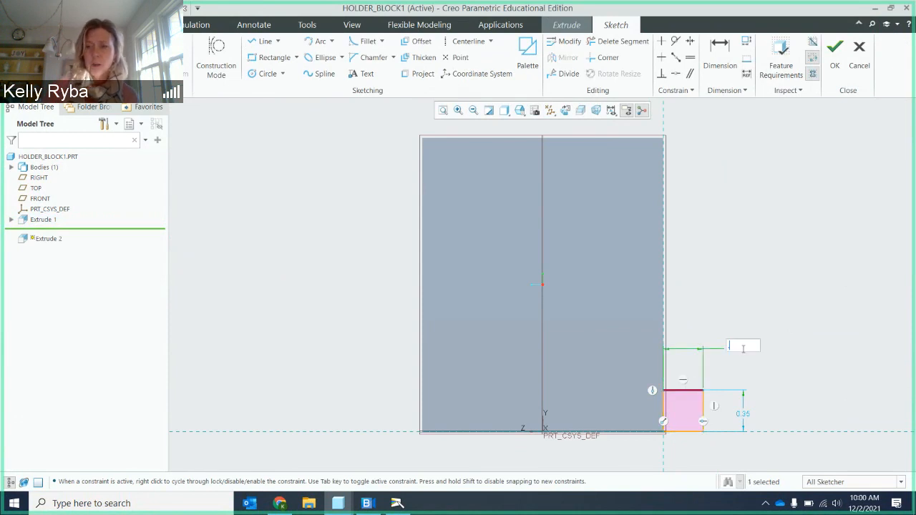
{"action": "key", "text": "Return"}
{"action": "double_click", "coordinate": [743, 414]}
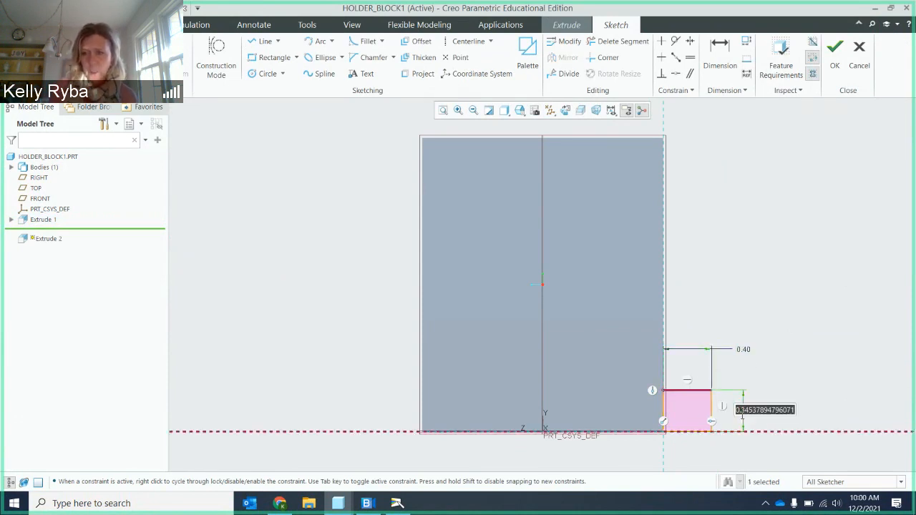
{"action": "type", "text": ".4"}
{"action": "key", "text": "Return"}
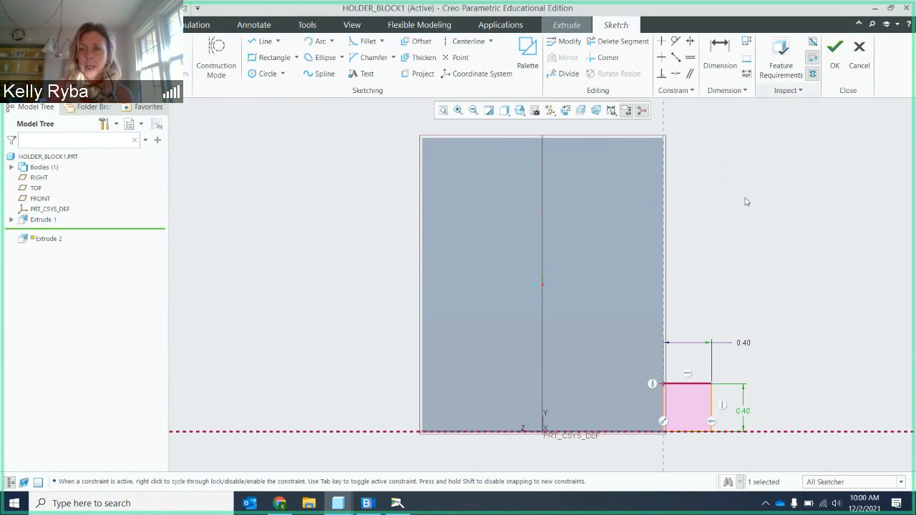
Check the rectangle sketch against the feature requirements and accept it as the extrude section.
{"action": "left_click", "coordinate": [779, 65]}
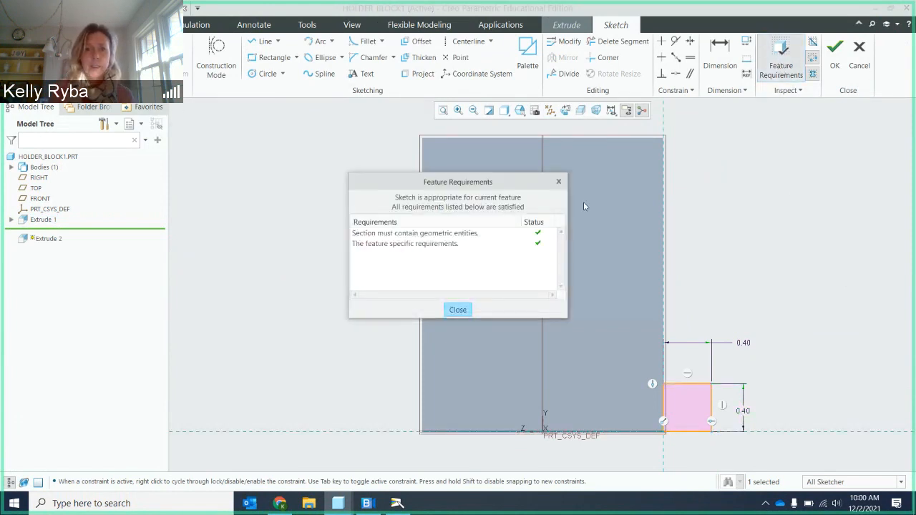
{"action": "left_click", "coordinate": [458, 309]}
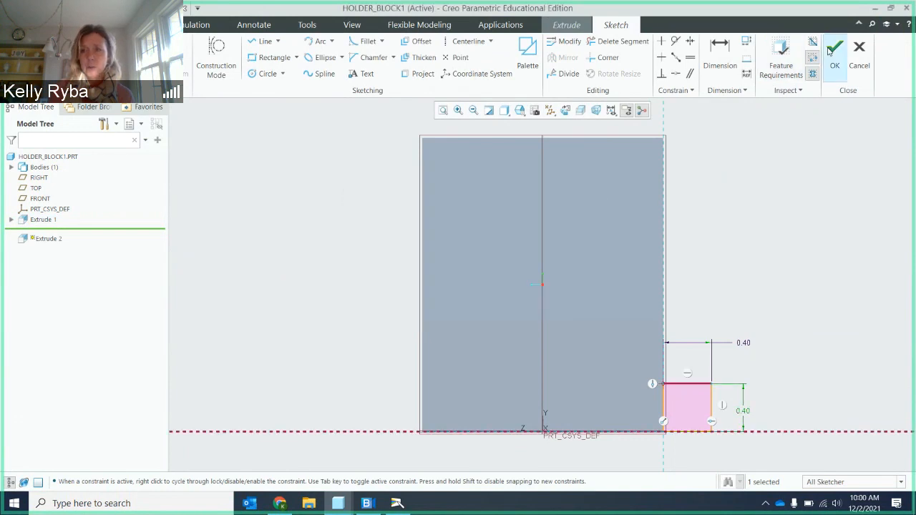
{"action": "left_click", "coordinate": [834, 50]}
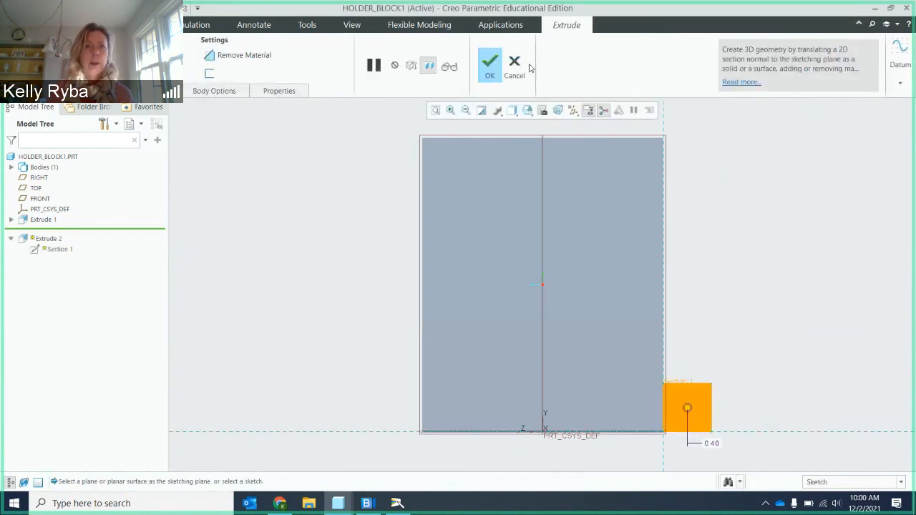
Flip the extrusion to run along the block's side, set its depth to 2.80 in and complete the feature.
{"action": "mouse_move", "coordinate": [593, 205]}
{"action": "middle_mouse_down"}
{"action": "mouse_move", "coordinate": [582, 196]}
{"action": "mouse_move", "coordinate": [552, 211]}
{"action": "mouse_move", "coordinate": [534, 196]}
{"action": "mouse_move", "coordinate": [405, 333]}
{"action": "mouse_move", "coordinate": [378, 327]}
{"action": "mouse_move", "coordinate": [390, 333]}
{"action": "mouse_move", "coordinate": [307, 367]}
{"action": "middle_mouse_up"}
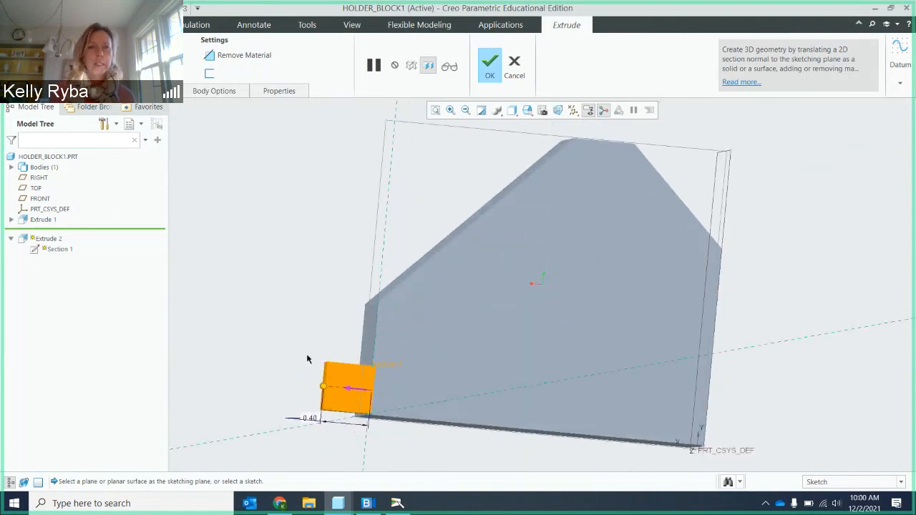
{"action": "left_click", "coordinate": [359, 389]}
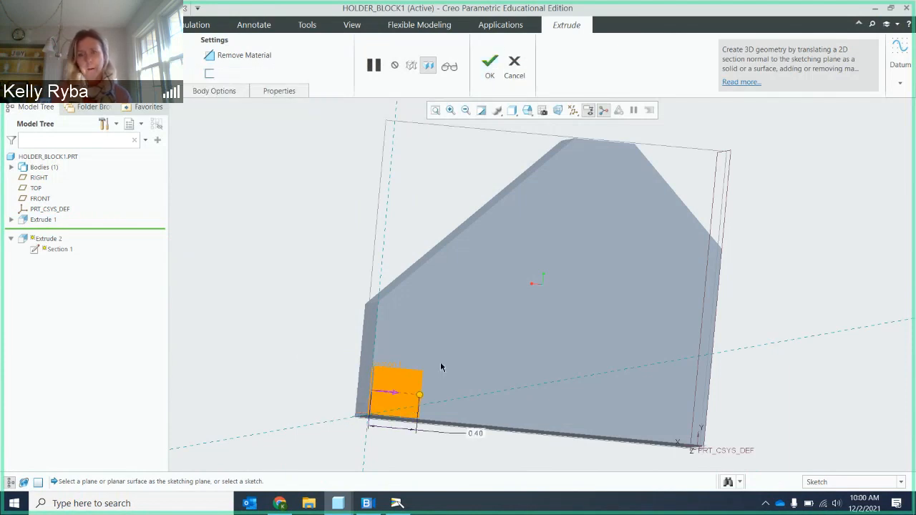
{"action": "middle_click_drag", "start_coordinate": [412, 395], "coordinate": [441, 394]}
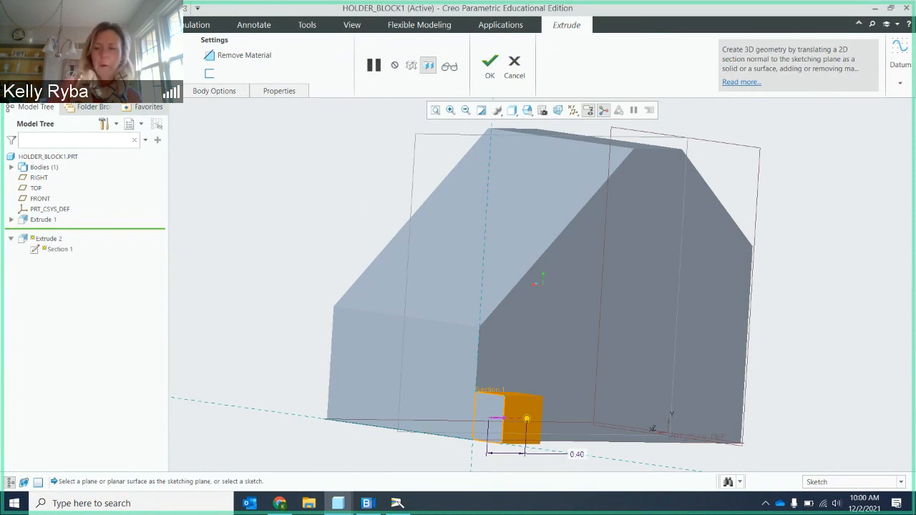
{"action": "key", "text": "Return"}
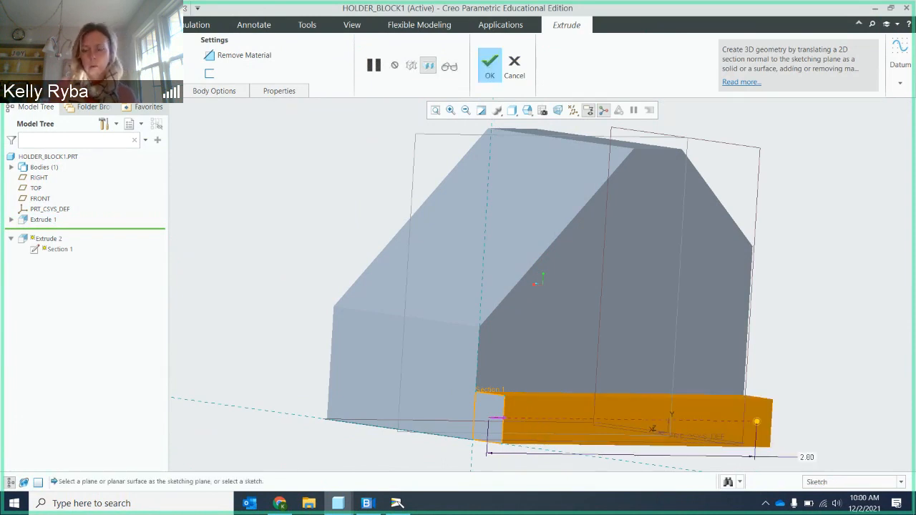
{"action": "middle_click_drag", "start_coordinate": [389, 184], "coordinate": [462, 211]}
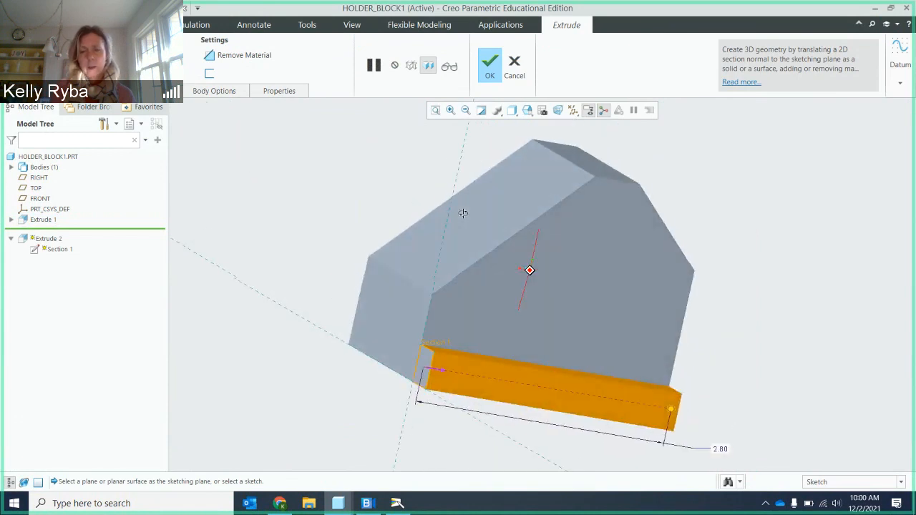
{"action": "left_click", "coordinate": [490, 66]}
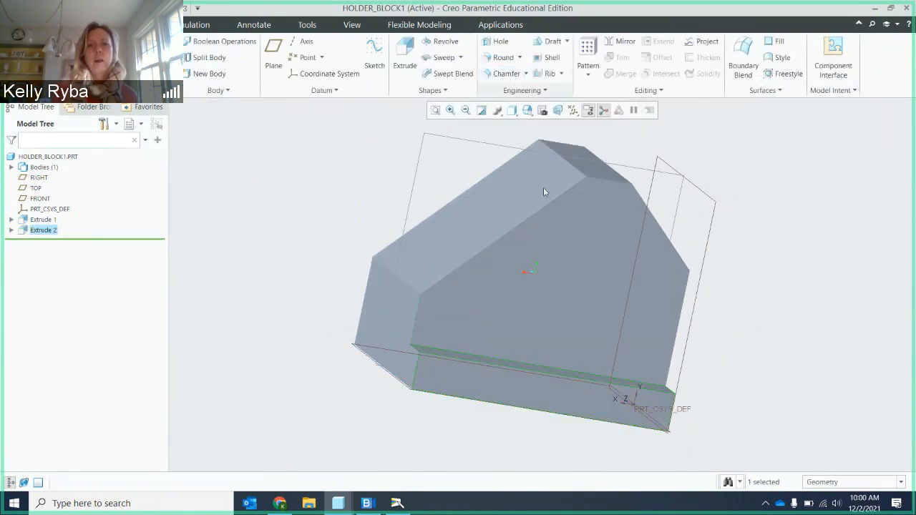
Mirror the side flange, Extrude 2, about the FRONT datum plane onto the block's opposite side.
{"action": "middle_click_drag", "start_coordinate": [543, 189], "coordinate": [511, 222]}
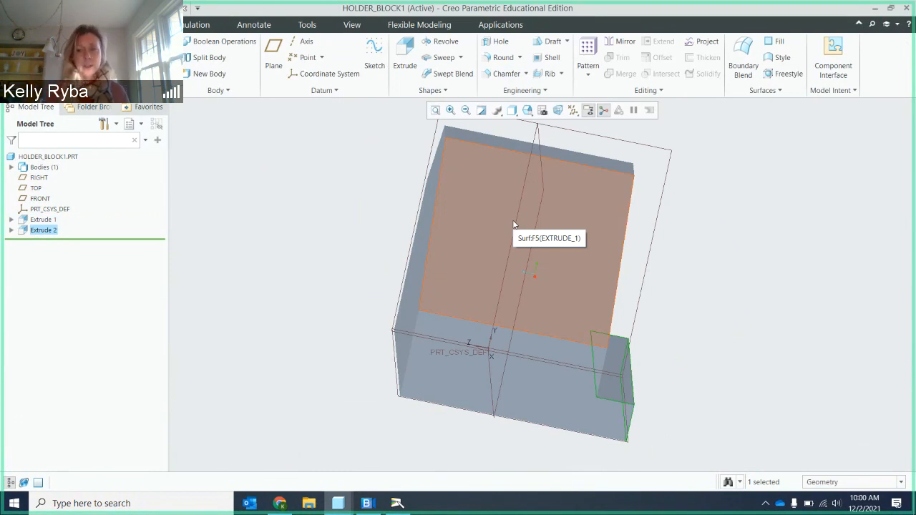
{"action": "middle_click_drag", "start_coordinate": [565, 292], "coordinate": [589, 293]}
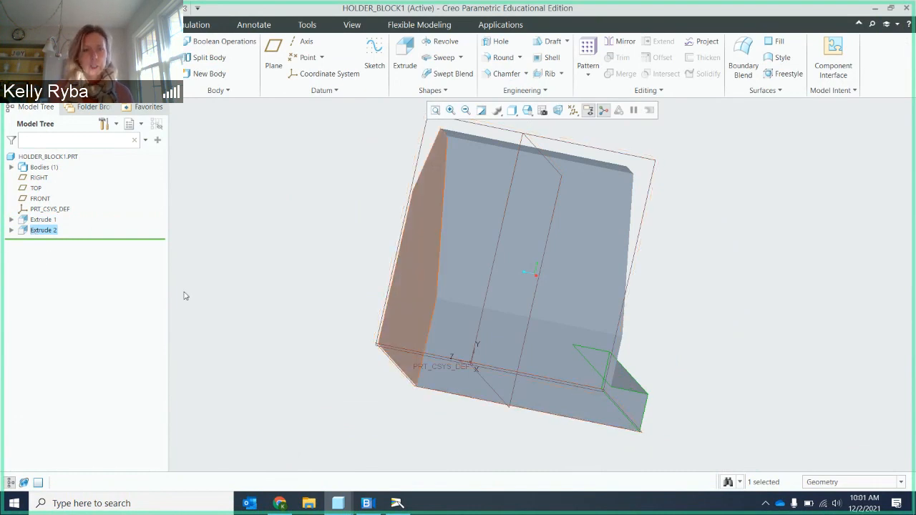
{"action": "double_click", "coordinate": [44, 231]}
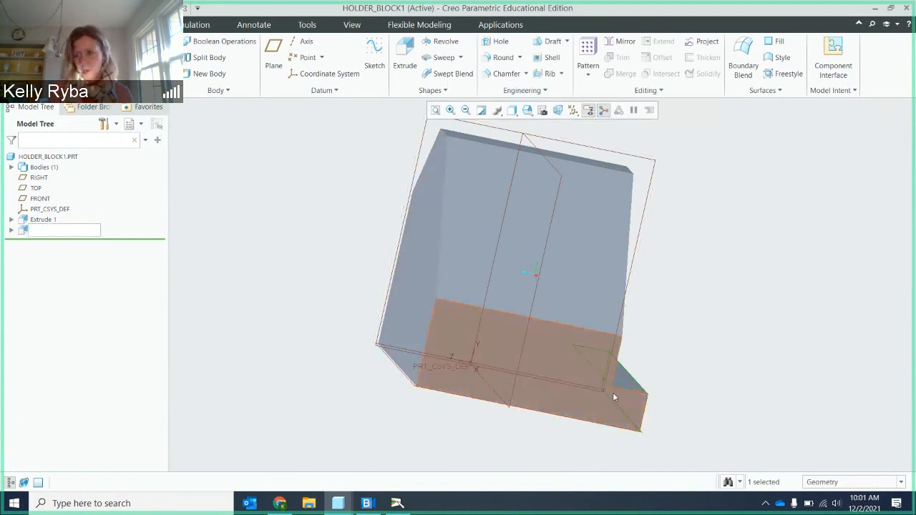
{"action": "left_click", "coordinate": [95, 289]}
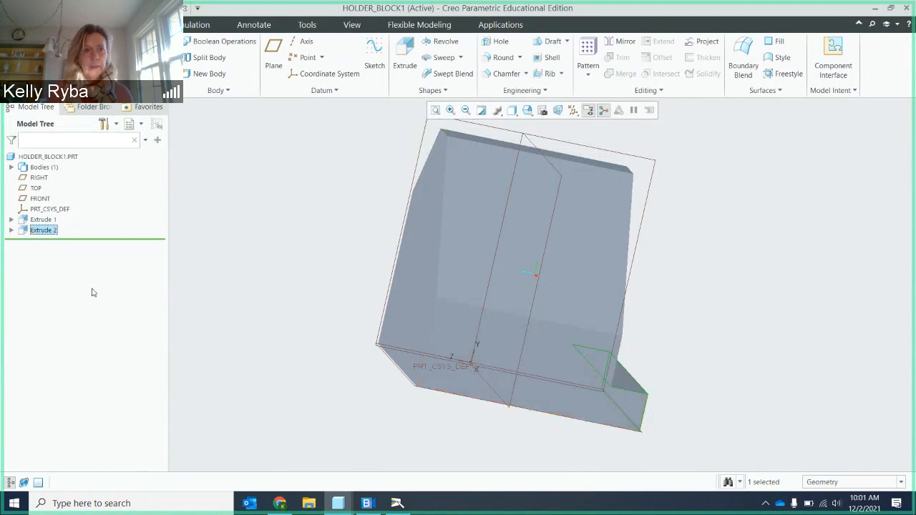
{"action": "left_click", "coordinate": [27, 234]}
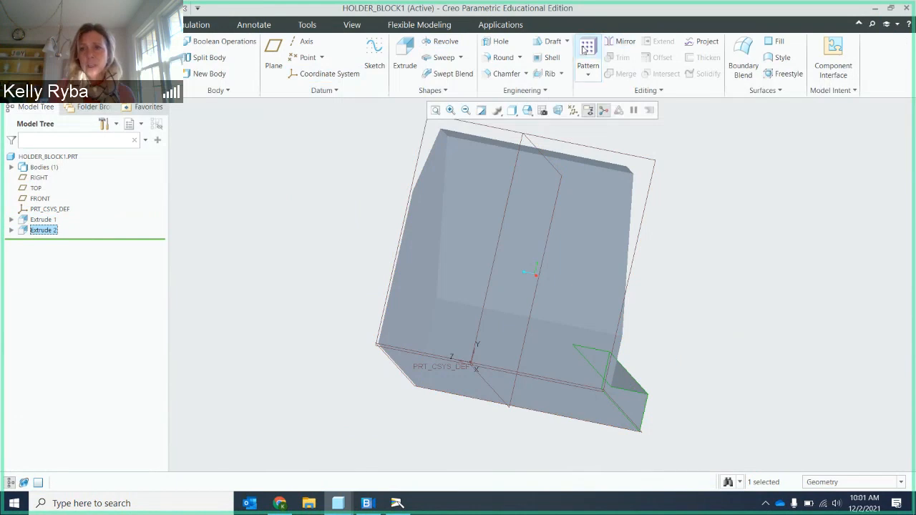
{"action": "left_click", "coordinate": [622, 44]}
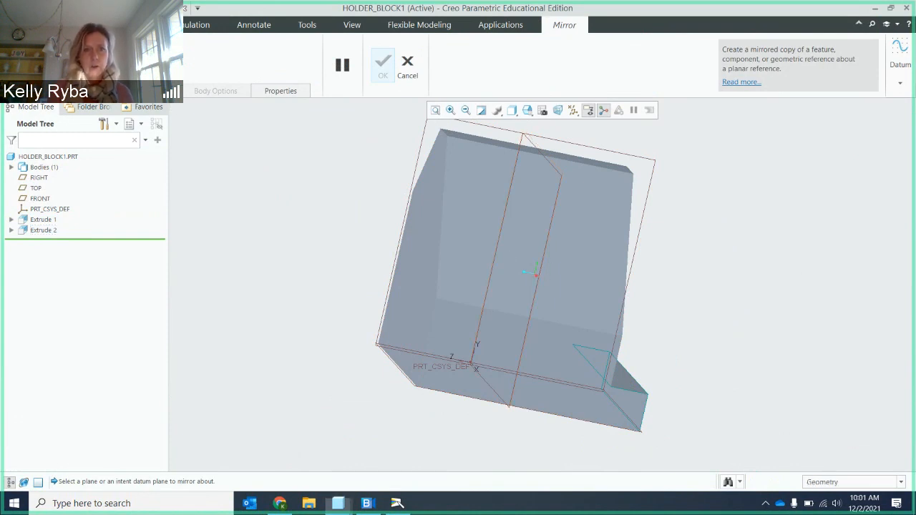
{"action": "left_click", "coordinate": [97, 91]}
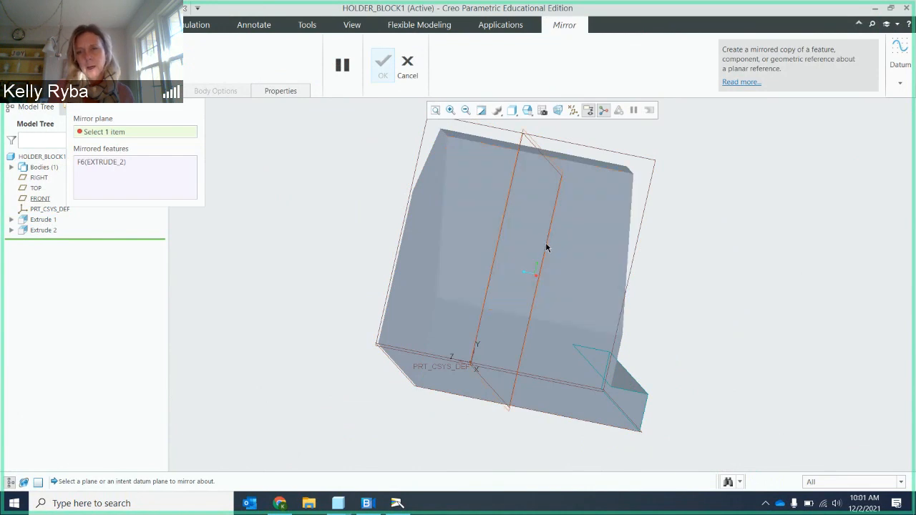
{"action": "middle_click_drag", "start_coordinate": [549, 240], "coordinate": [567, 281]}
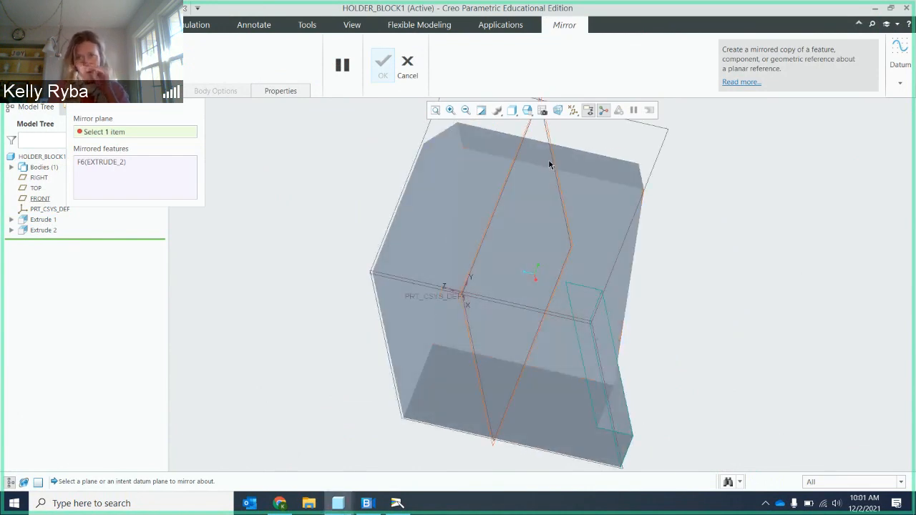
{"action": "left_click", "coordinate": [545, 126]}
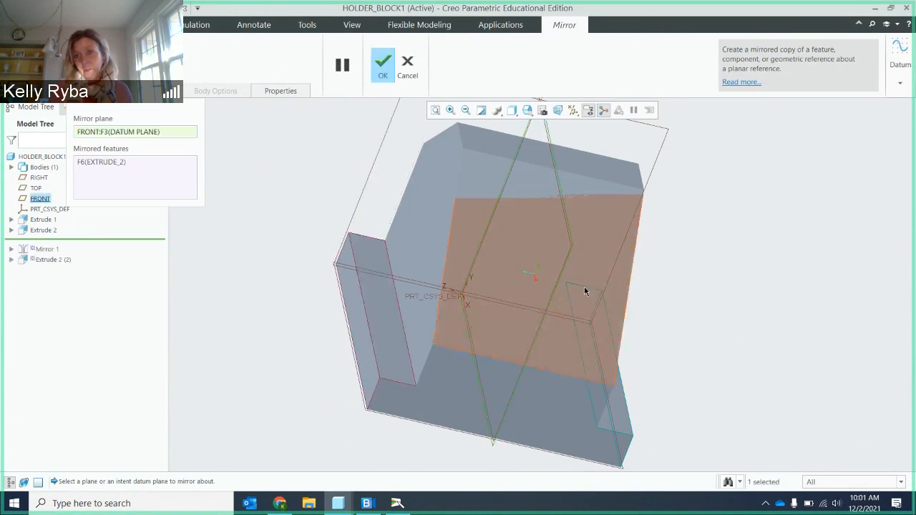
{"action": "middle_click_drag", "start_coordinate": [607, 261], "coordinate": [605, 236]}
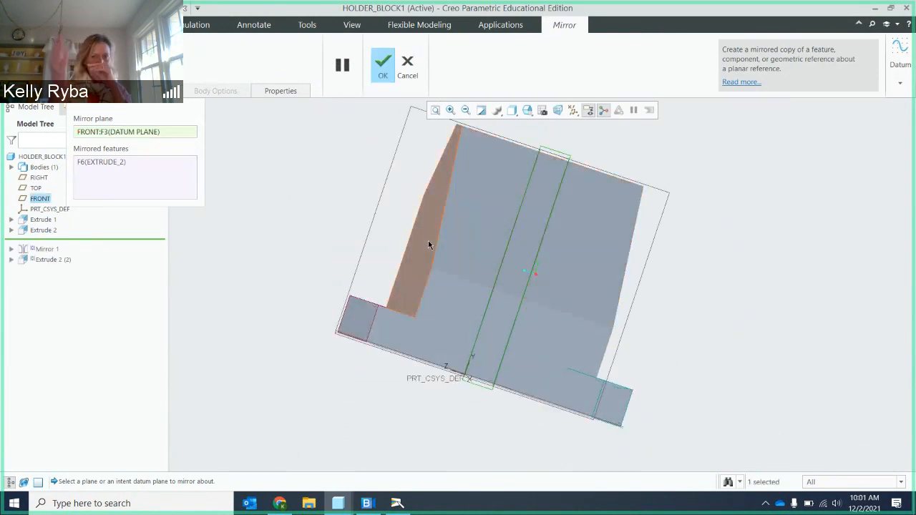
{"action": "left_click", "coordinate": [384, 75]}
{"action": "middle_click_drag", "start_coordinate": [426, 107], "coordinate": [397, 102]}
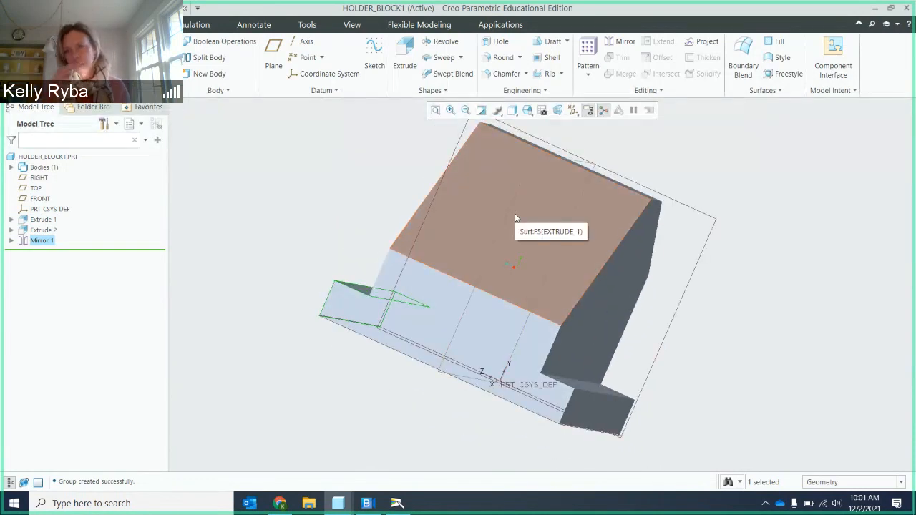
Start an extrude with its sketch on the block's large sloped face and orient the sketch view to 2D.
{"action": "left_click", "coordinate": [415, 52]}
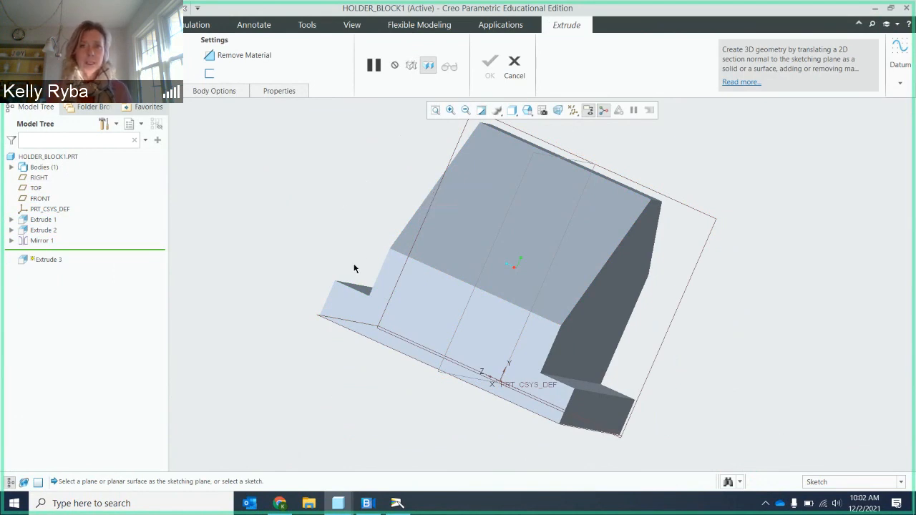
{"action": "mouse_move", "coordinate": [403, 255]}
{"action": "middle_mouse_down"}
{"action": "mouse_move", "coordinate": [326, 234]}
{"action": "mouse_move", "coordinate": [339, 246]}
{"action": "mouse_move", "coordinate": [333, 259]}
{"action": "mouse_move", "coordinate": [322, 247]}
{"action": "middle_mouse_up"}
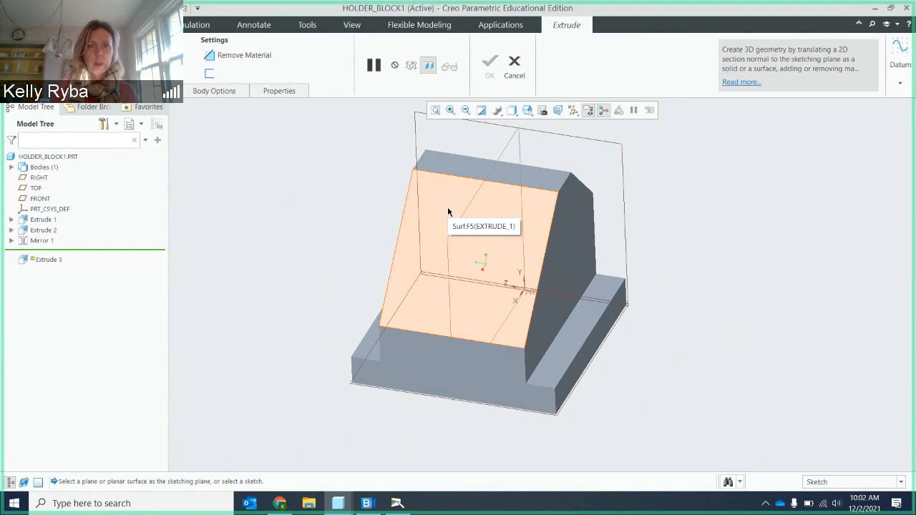
{"action": "left_click", "coordinate": [93, 90]}
{"action": "left_click", "coordinate": [192, 134]}
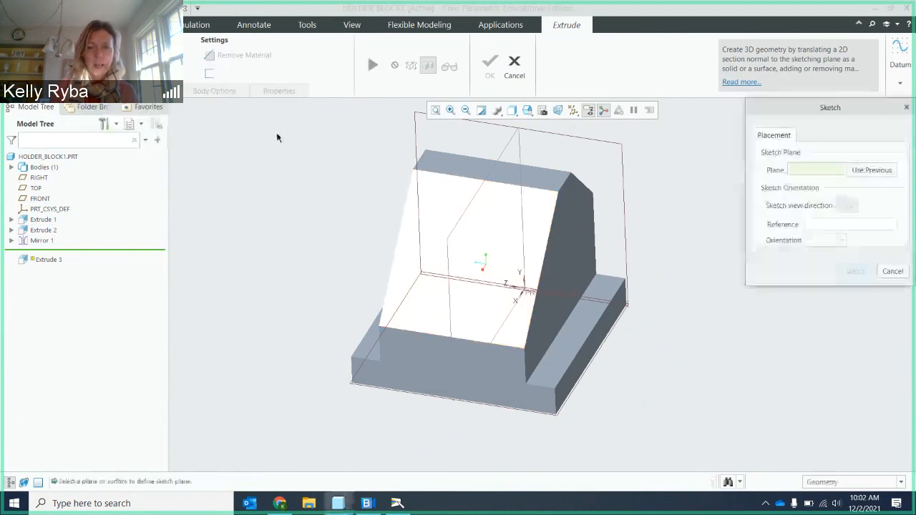
{"action": "left_click", "coordinate": [445, 204]}
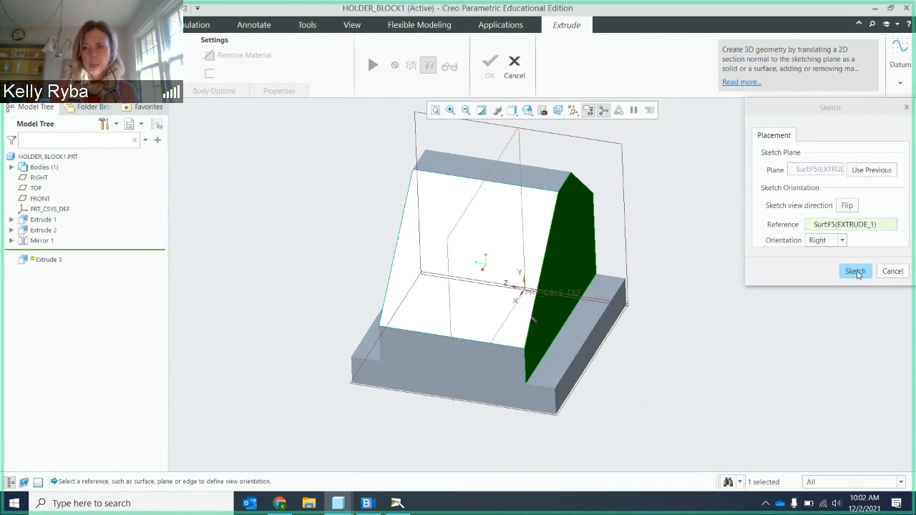
{"action": "left_click", "coordinate": [855, 271]}
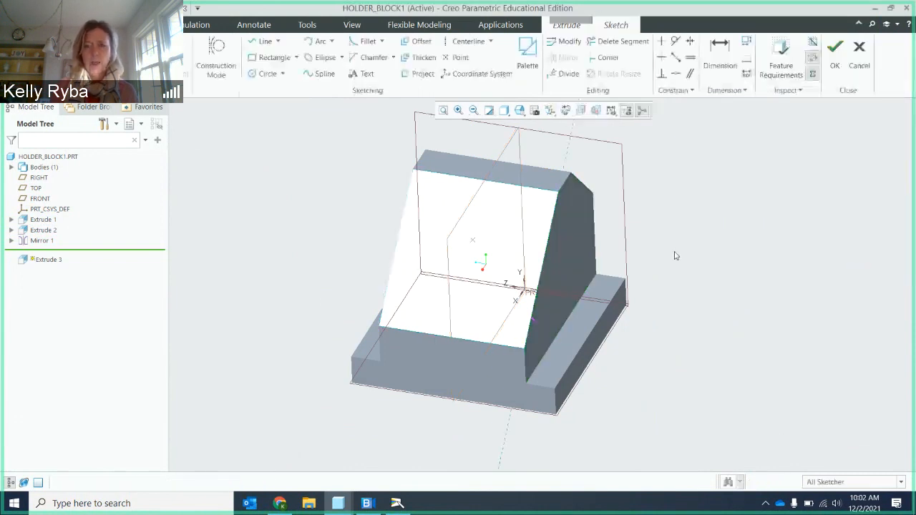
{"action": "left_click", "coordinate": [565, 111]}
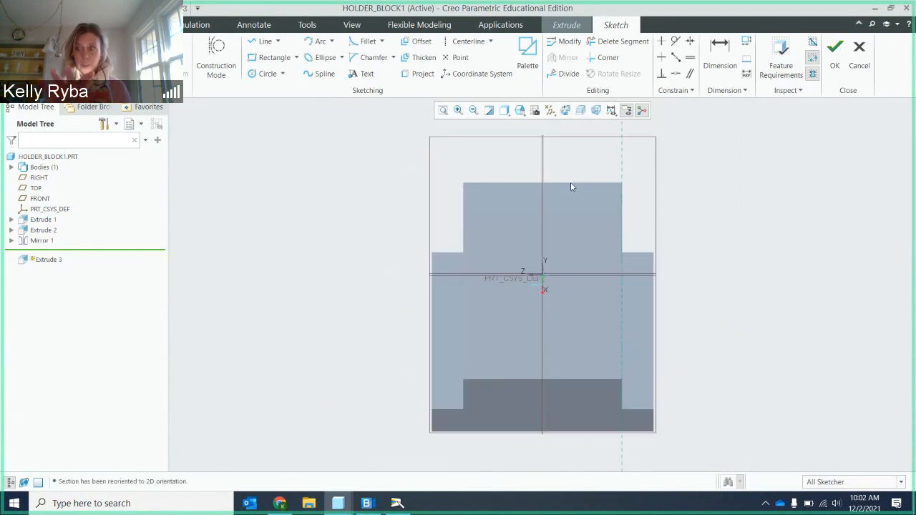
Sketch a circle near the middle of the sloped face and set its diameter to 1.50 in.
{"action": "left_click", "coordinate": [267, 74]}
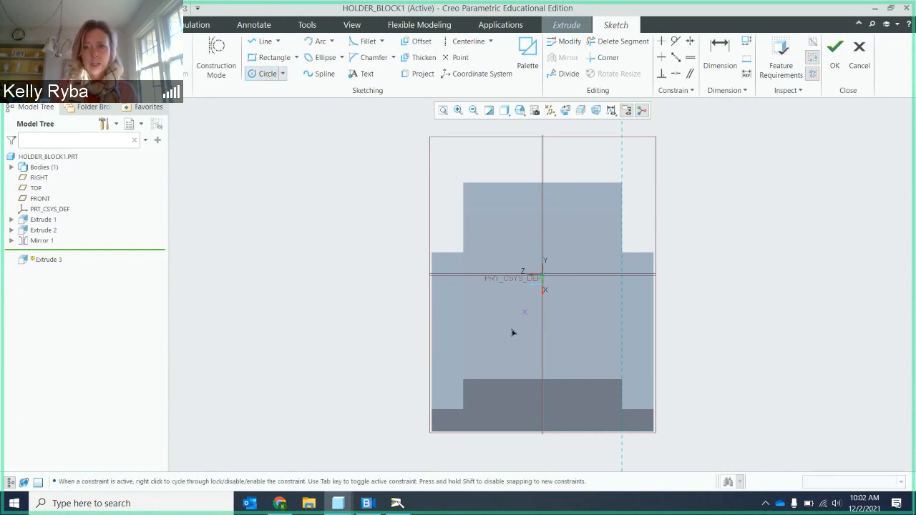
{"action": "left_click", "coordinate": [542, 303]}
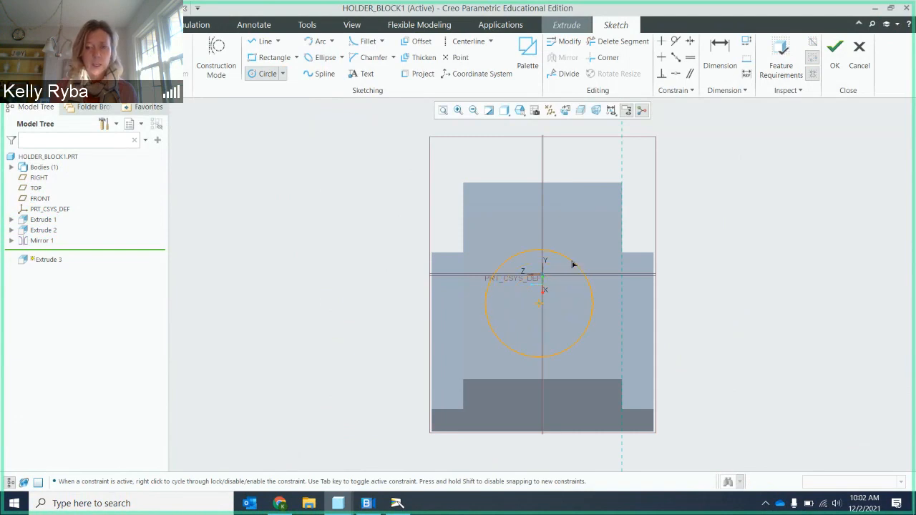
{"action": "left_click", "coordinate": [572, 265]}
{"action": "middle_click", "coordinate": [576, 252]}
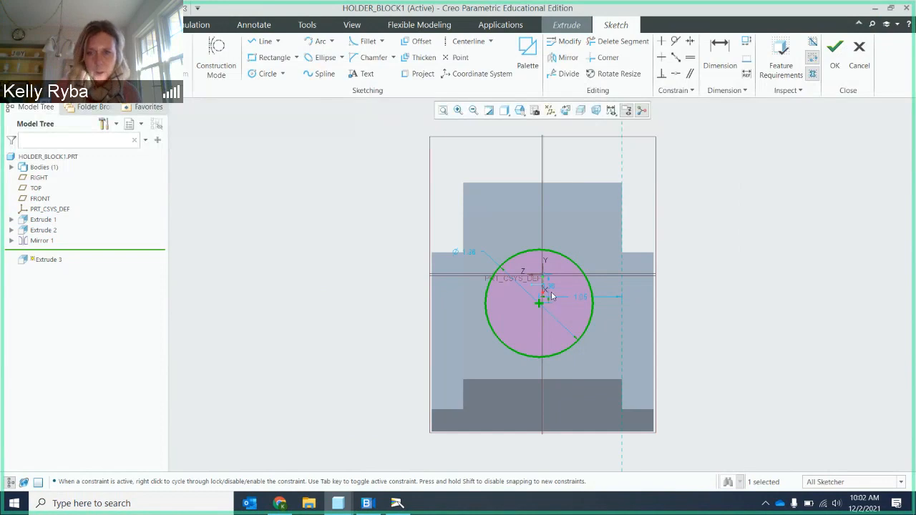
{"action": "left_click_drag", "start_coordinate": [471, 251], "coordinate": [422, 213]}
{"action": "double_click", "coordinate": [415, 213]}
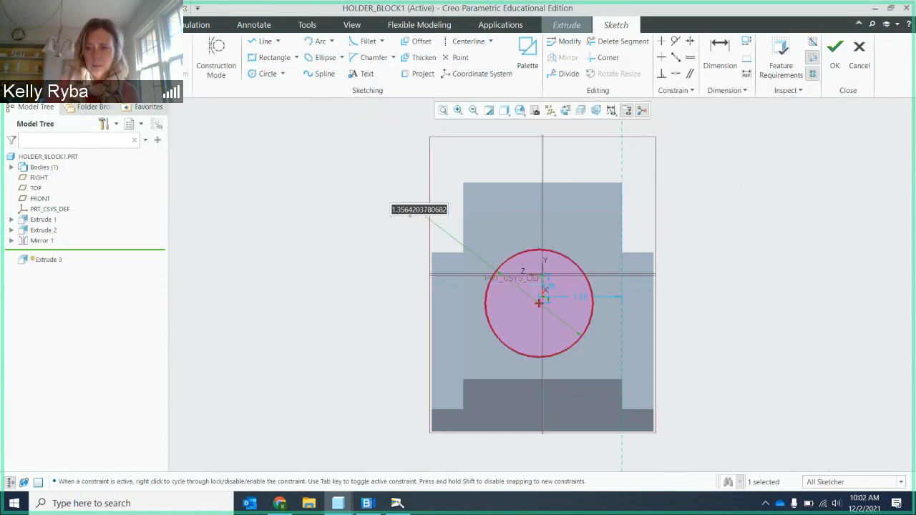
{"action": "type", "text": "1.5"}
{"action": "key", "text": "Return"}
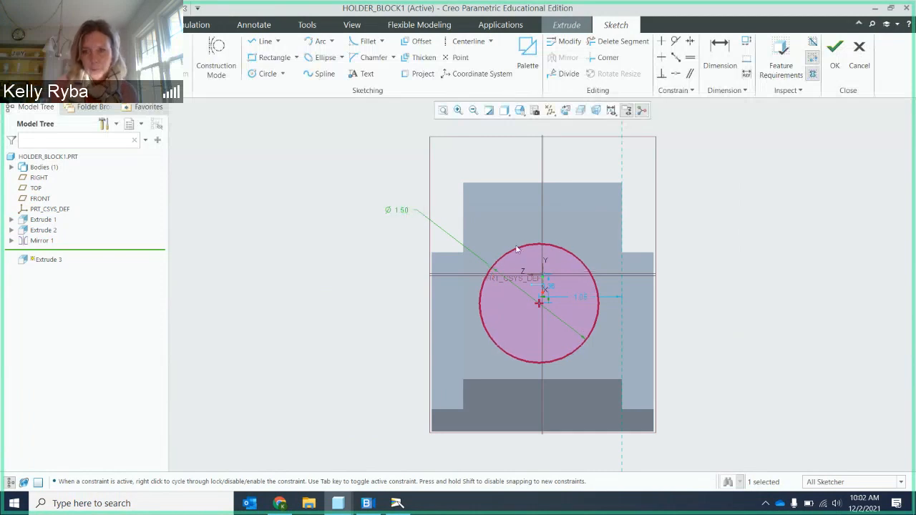
Move the circle's horizontal position dimension above the section and set the center 1.00 in from the block's side edge.
{"action": "left_click_drag", "start_coordinate": [584, 298], "coordinate": [587, 155]}
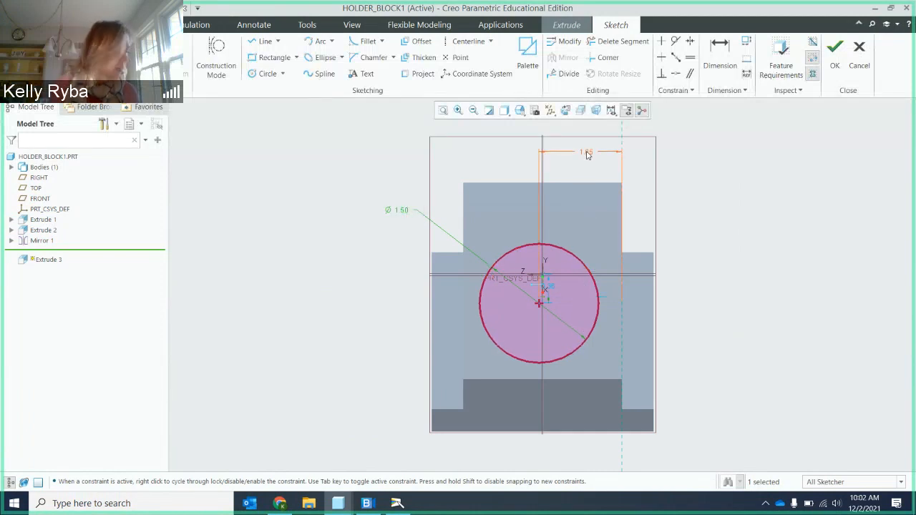
{"action": "double_click", "coordinate": [587, 153]}
{"action": "type", "text": "1"}
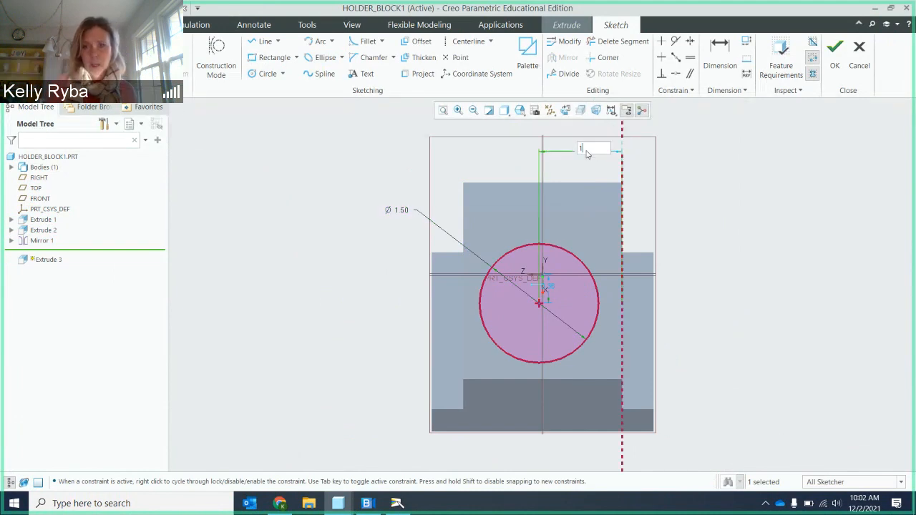
{"action": "key", "text": "Return"}
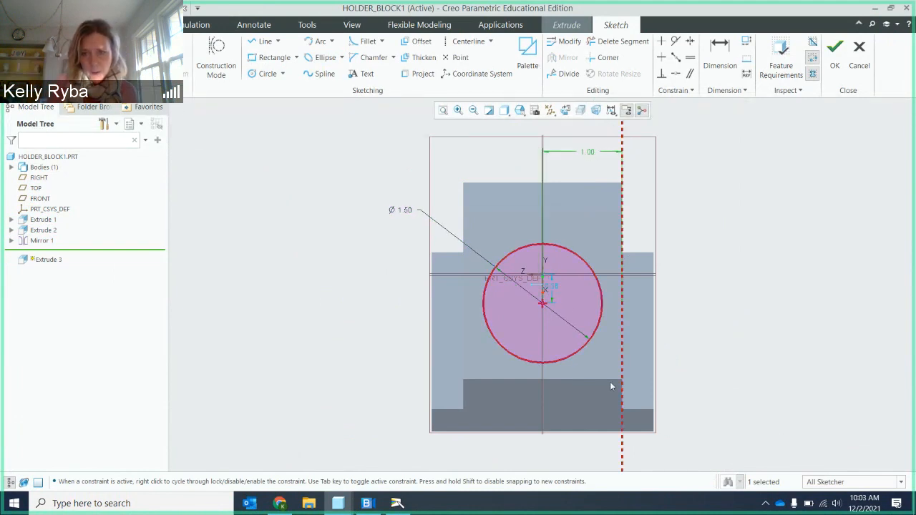
Dimension the circle's center from the sloped face's lower edge and set the distance to 1.00 in.
{"action": "scroll", "coordinate": [619, 385], "scroll_direction": "up", "scroll_amount": 2}
{"action": "scroll", "coordinate": [620, 385], "scroll_direction": "up", "scroll_amount": 1}
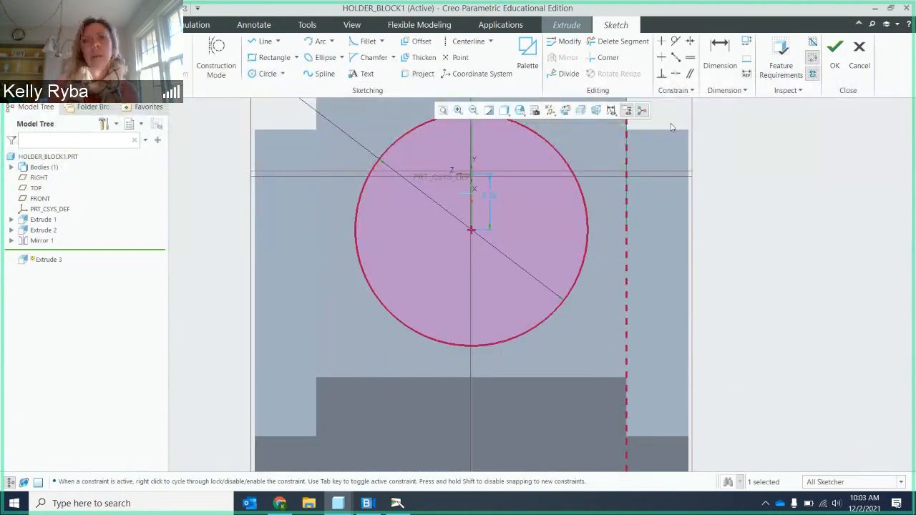
{"action": "left_click", "coordinate": [719, 54]}
{"action": "left_click", "coordinate": [569, 378]}
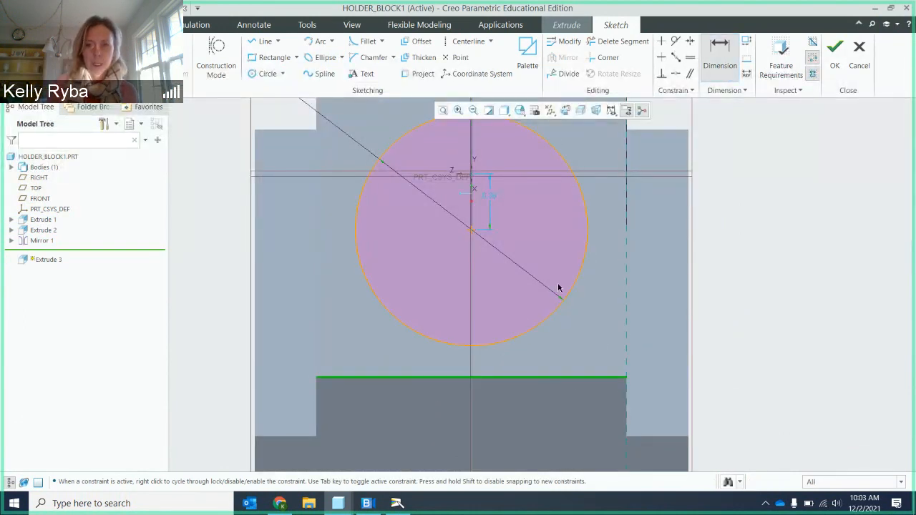
{"action": "middle_click", "coordinate": [775, 282]}
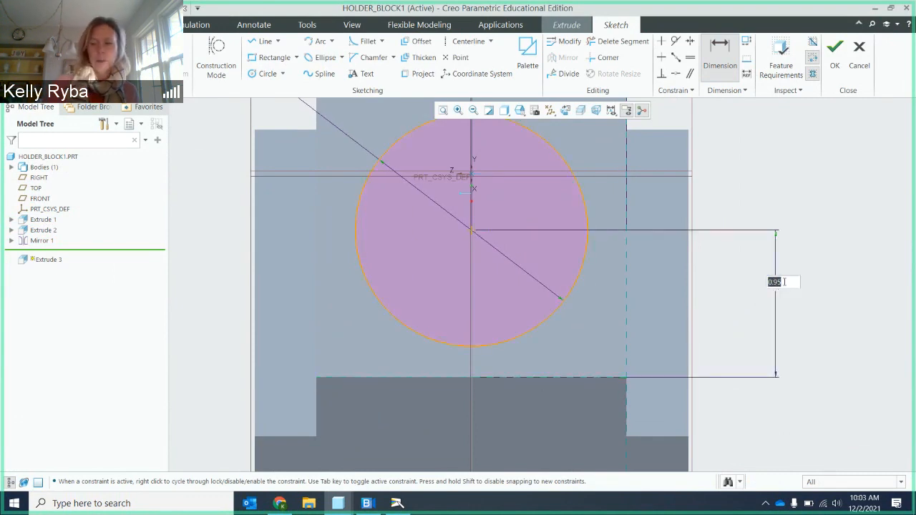
{"action": "type", "text": "1"}
{"action": "key", "text": "Return"}
{"action": "scroll", "coordinate": [677, 299], "scroll_direction": "up", "scroll_amount": 3}
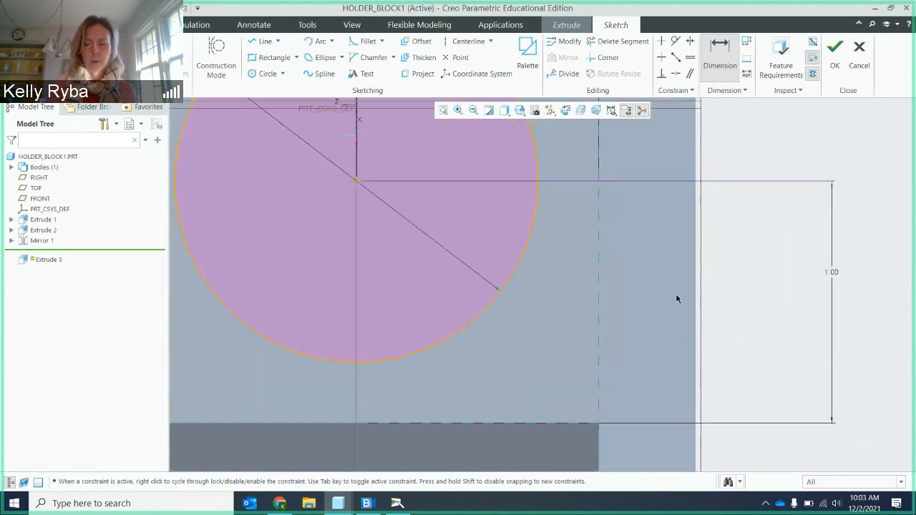
{"action": "scroll", "coordinate": [673, 290], "scroll_direction": "down", "scroll_amount": 3}
{"action": "mouse_move", "coordinate": [665, 209]}
{"action": "middle_mouse_down"}
{"action": "mouse_move", "coordinate": [701, 251]}
{"action": "mouse_move", "coordinate": [693, 206]}
{"action": "mouse_move", "coordinate": [678, 204]}
{"action": "middle_mouse_up"}
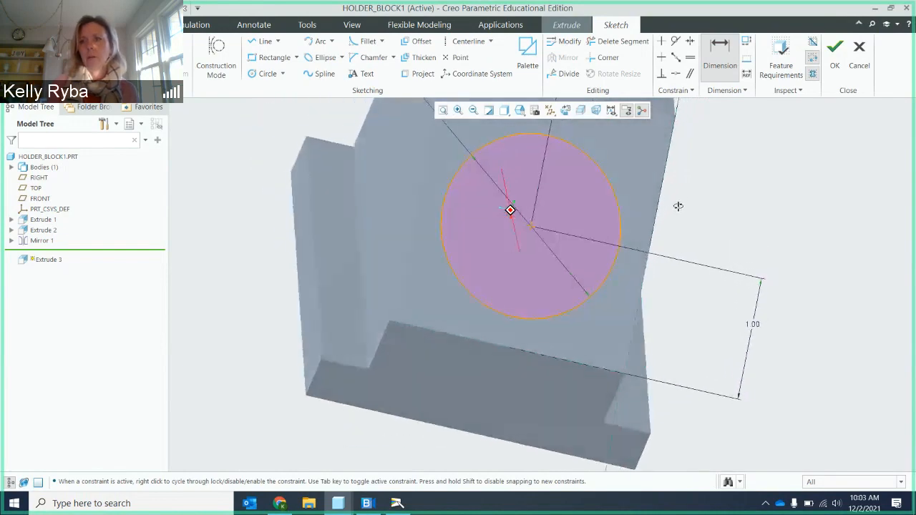
Check the circle sketch against the feature requirements and accept it as the extrude section.
{"action": "left_click", "coordinate": [781, 65]}
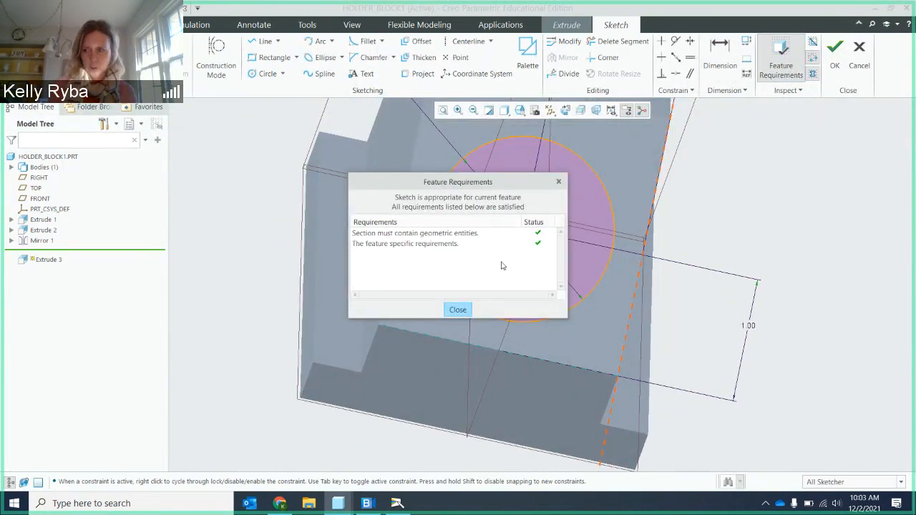
{"action": "left_click", "coordinate": [457, 310]}
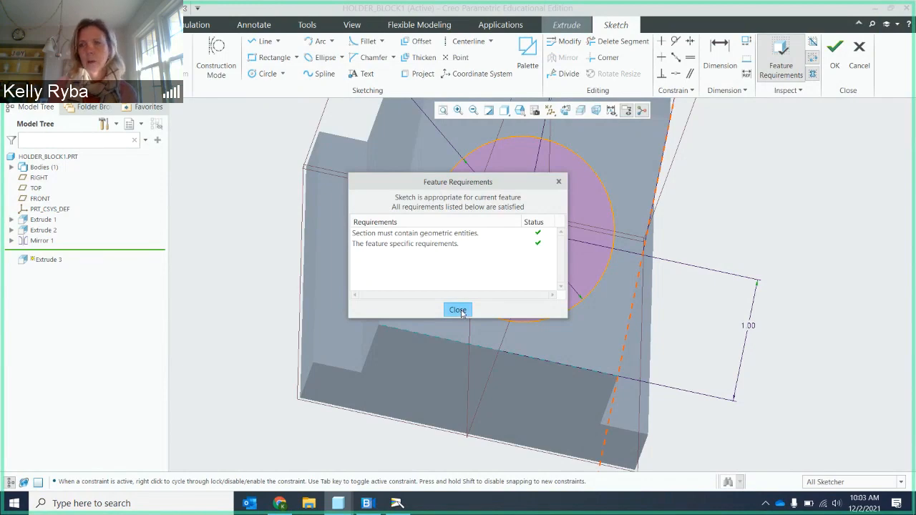
{"action": "left_click", "coordinate": [832, 65]}
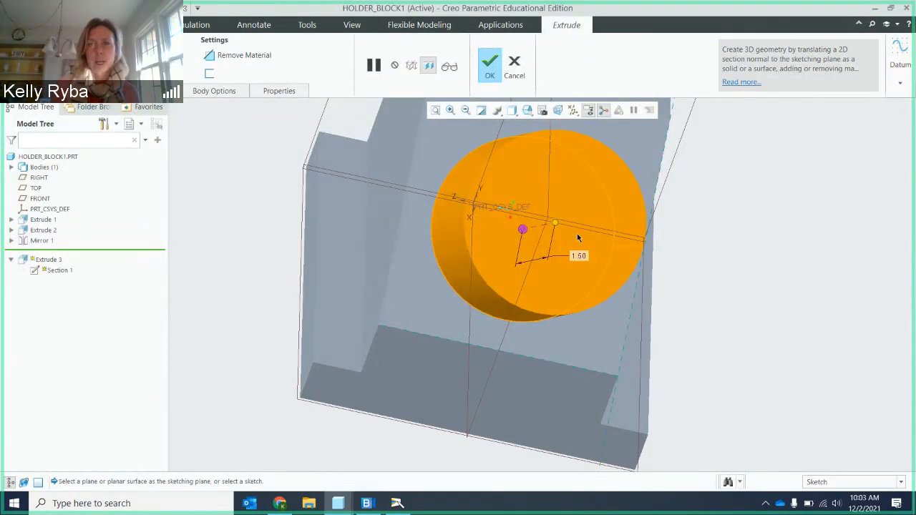
Flip the circle's extrusion into the block and set it to remove material.
{"action": "middle_click_drag", "start_coordinate": [576, 233], "coordinate": [471, 208]}
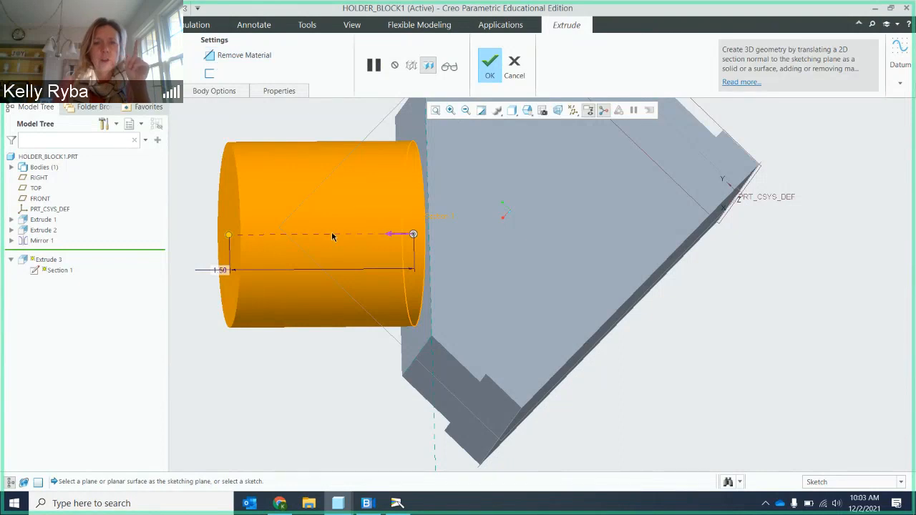
{"action": "left_click", "coordinate": [399, 234]}
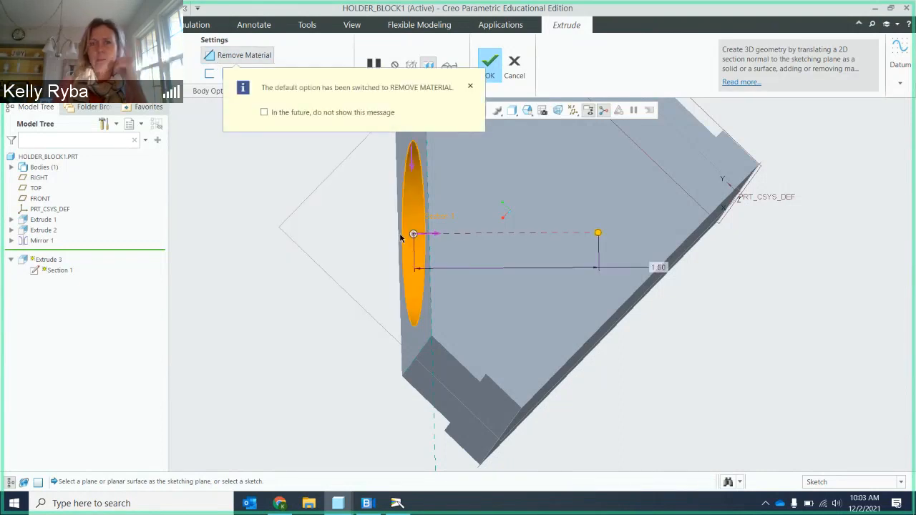
{"action": "mouse_move", "coordinate": [402, 236]}
{"action": "middle_mouse_down"}
{"action": "mouse_move", "coordinate": [517, 229]}
{"action": "mouse_move", "coordinate": [403, 228]}
{"action": "middle_mouse_up"}
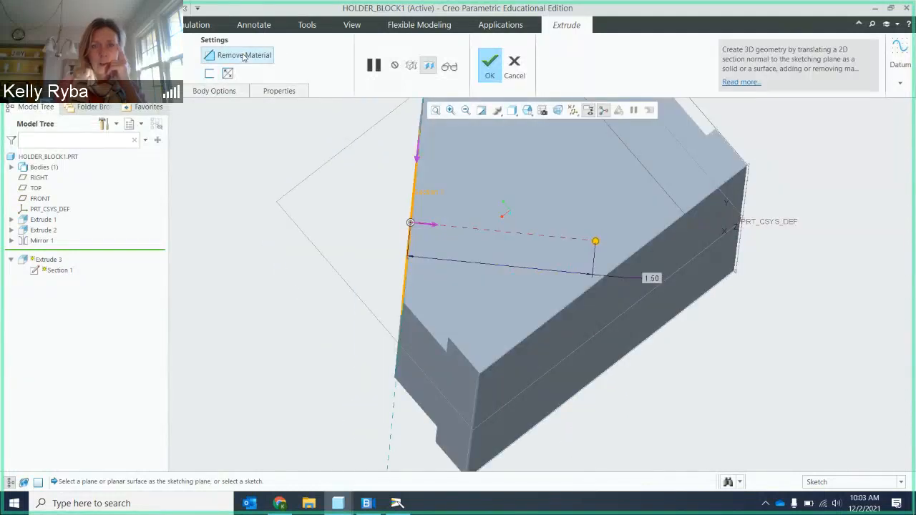
{"action": "left_click", "coordinate": [244, 59]}
{"action": "middle_click_drag", "start_coordinate": [390, 176], "coordinate": [472, 169]}
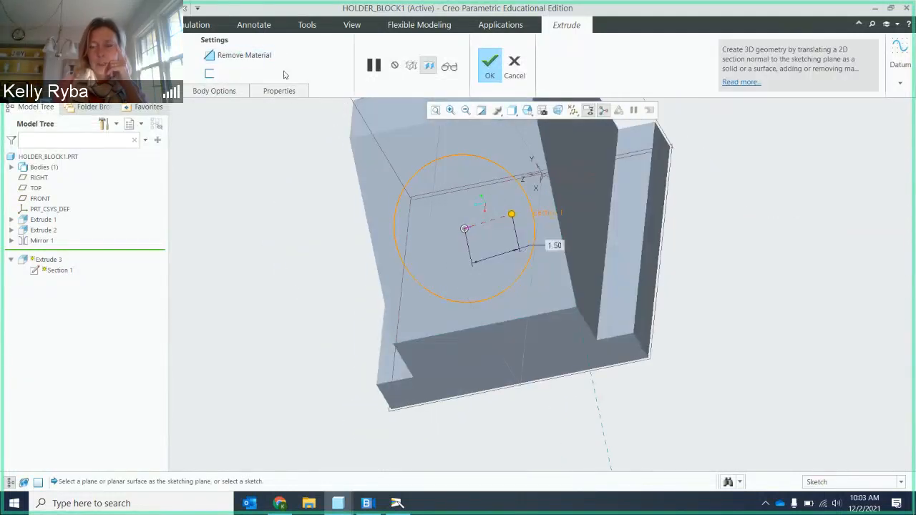
{"action": "left_click", "coordinate": [260, 58]}
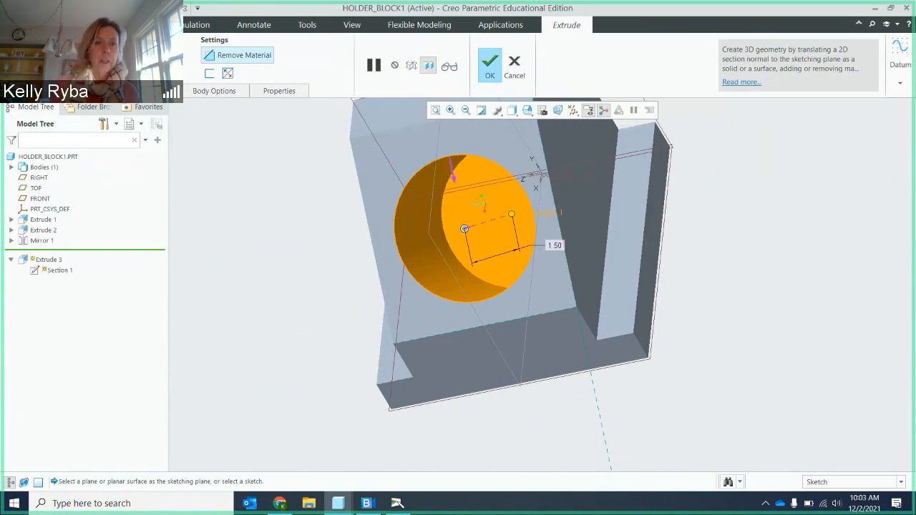
Set the circular cut's depth to pass through the whole block and complete the feature.
{"action": "left_click", "coordinate": [103, 124]}
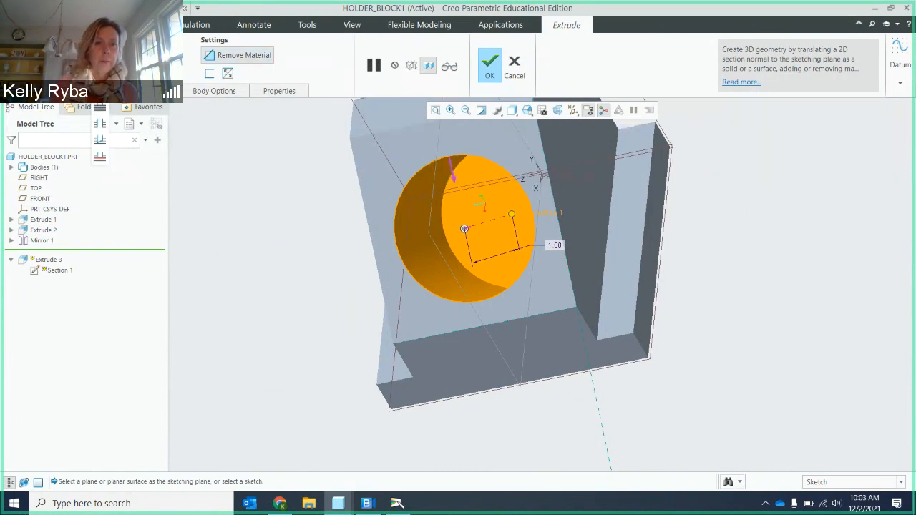
{"action": "left_click", "coordinate": [105, 129]}
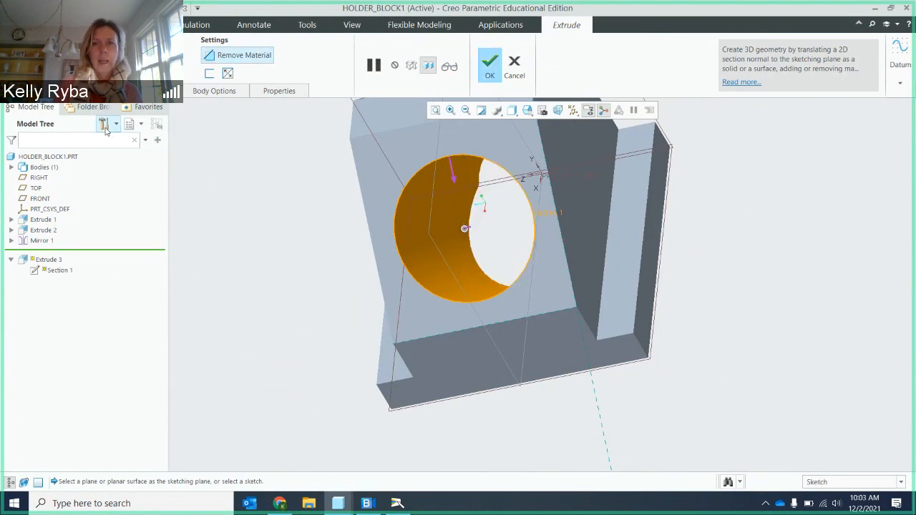
{"action": "middle_click_drag", "start_coordinate": [469, 215], "coordinate": [527, 239]}
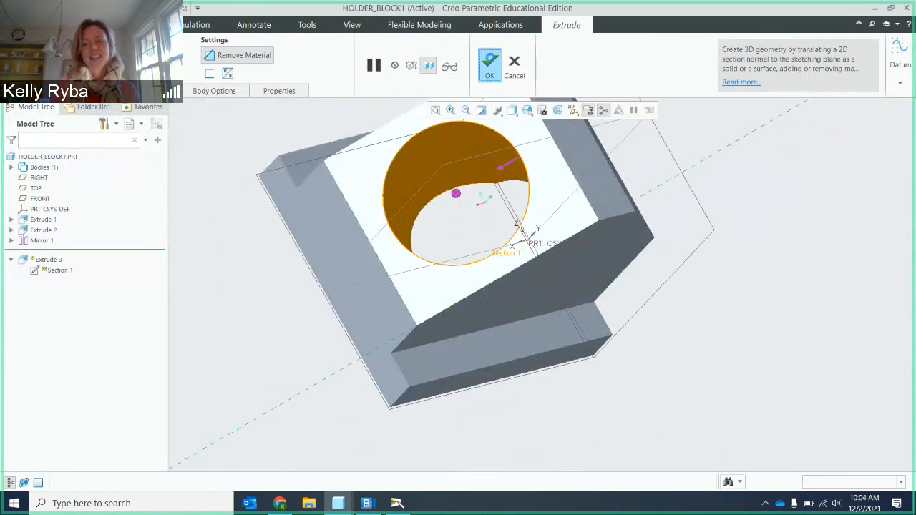
{"action": "middle_click", "coordinate": [530, 271]}
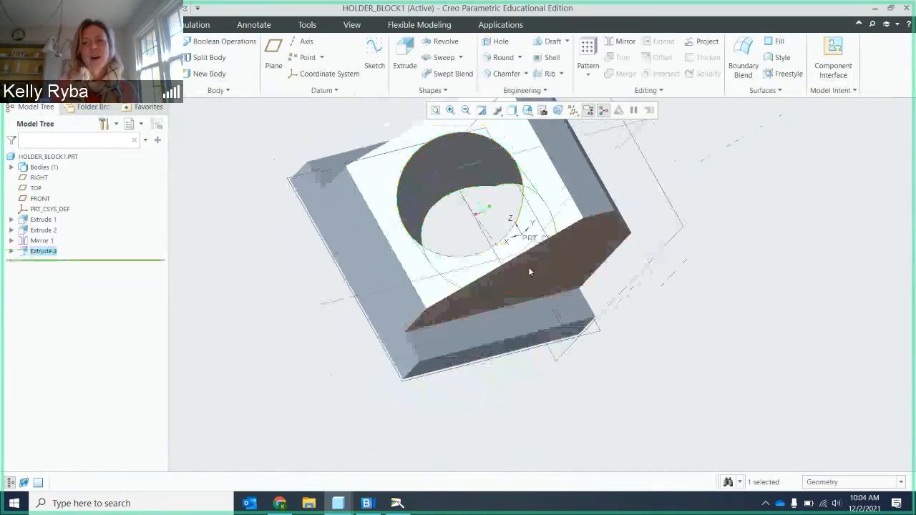
Orient the part to show the hole and side flanges, and capture a screenshot including the model tree.
{"action": "left_click", "coordinate": [435, 111]}
{"action": "left_click", "coordinate": [527, 110]}
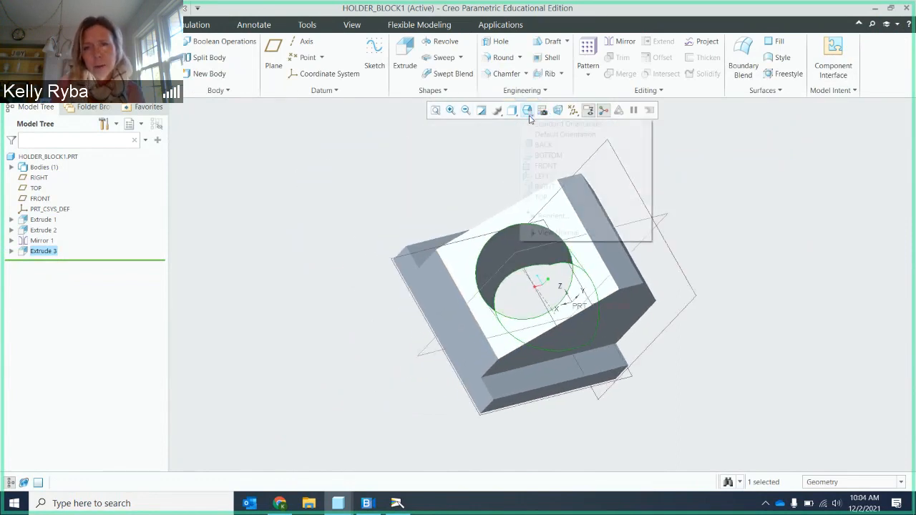
{"action": "left_click", "coordinate": [538, 124]}
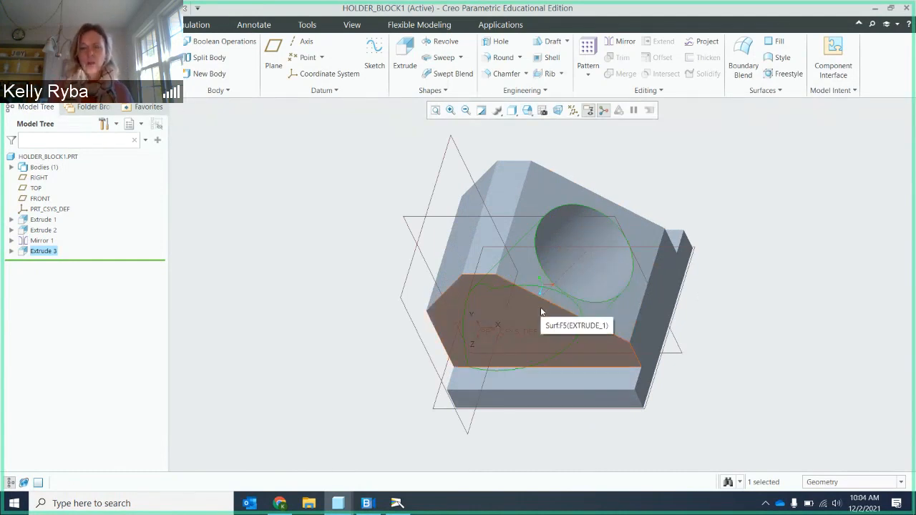
{"action": "mouse_move", "coordinate": [541, 312]}
{"action": "middle_mouse_down"}
{"action": "mouse_move", "coordinate": [586, 287]}
{"action": "mouse_move", "coordinate": [504, 249]}
{"action": "mouse_move", "coordinate": [512, 276]}
{"action": "middle_mouse_up"}
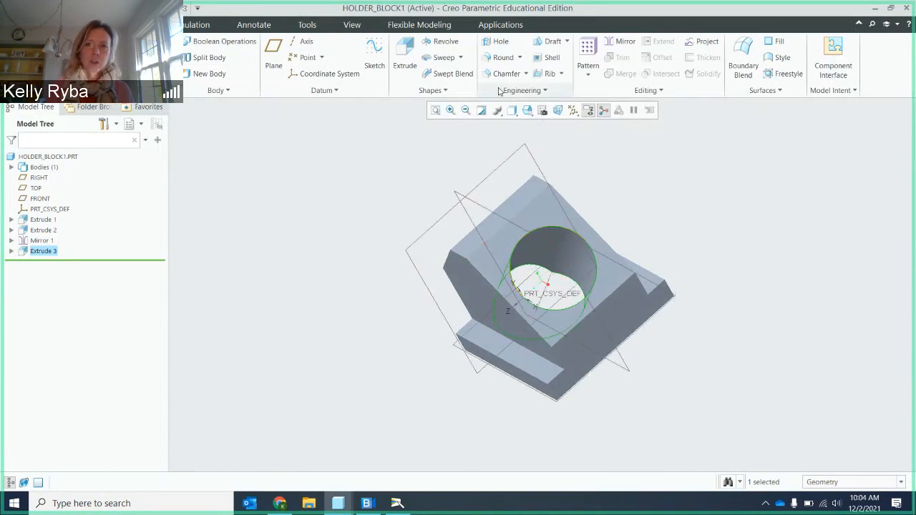
{"action": "left_click", "coordinate": [435, 110]}
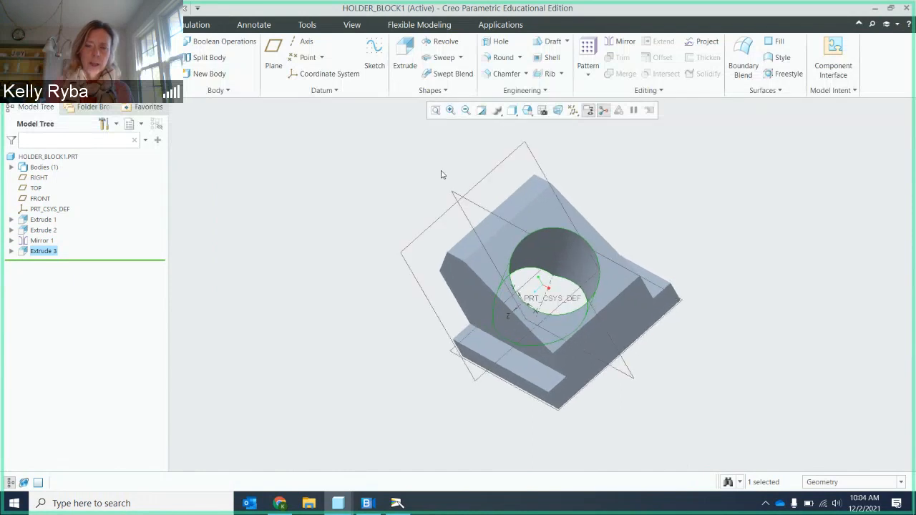
{"action": "scroll", "coordinate": [474, 198], "scroll_direction": "up", "scroll_amount": 1}
{"action": "scroll", "coordinate": [474, 198], "scroll_direction": "down", "scroll_amount": 2}
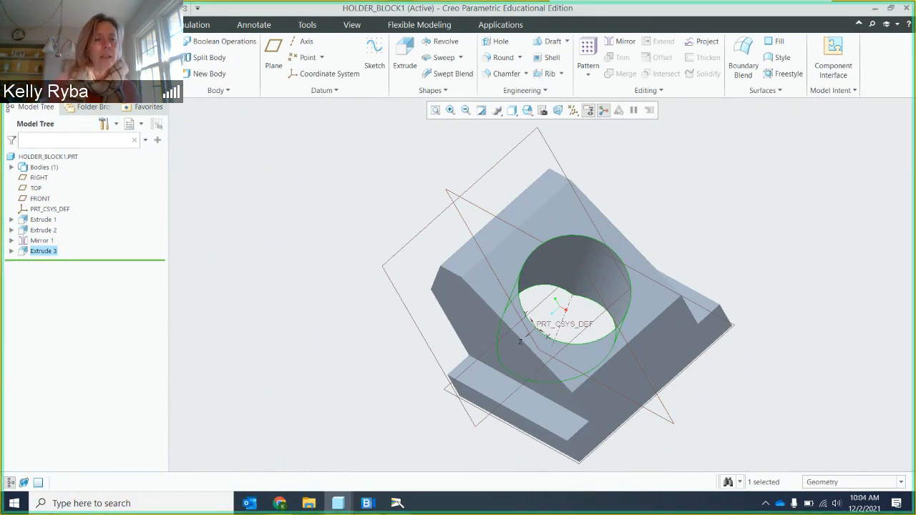
{"action": "key", "text": "super+shift+s"}
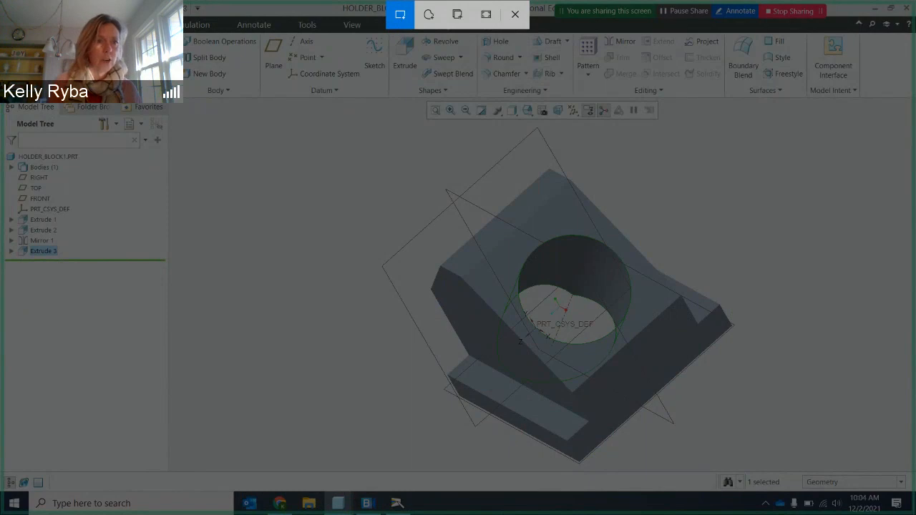
{"action": "mouse_move", "coordinate": [7, 16]}
{"action": "left_mouse_down"}
{"action": "mouse_move", "coordinate": [45, 126]}
{"action": "mouse_move", "coordinate": [166, 243]}
{"action": "mouse_move", "coordinate": [245, 297]}
{"action": "mouse_move", "coordinate": [455, 369]}
{"action": "mouse_move", "coordinate": [654, 453]}
{"action": "mouse_move", "coordinate": [751, 472]}
{"action": "left_mouse_up"}
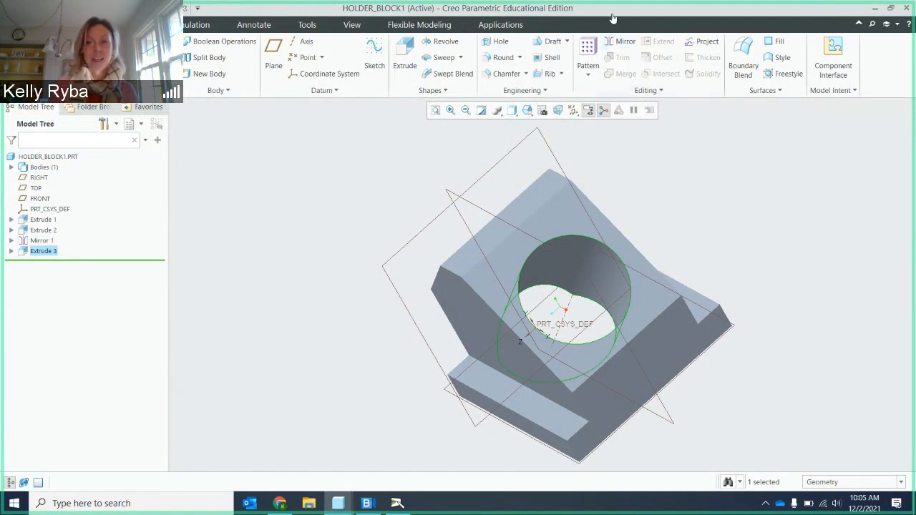
{"action": "left_click", "coordinate": [792, 17]}
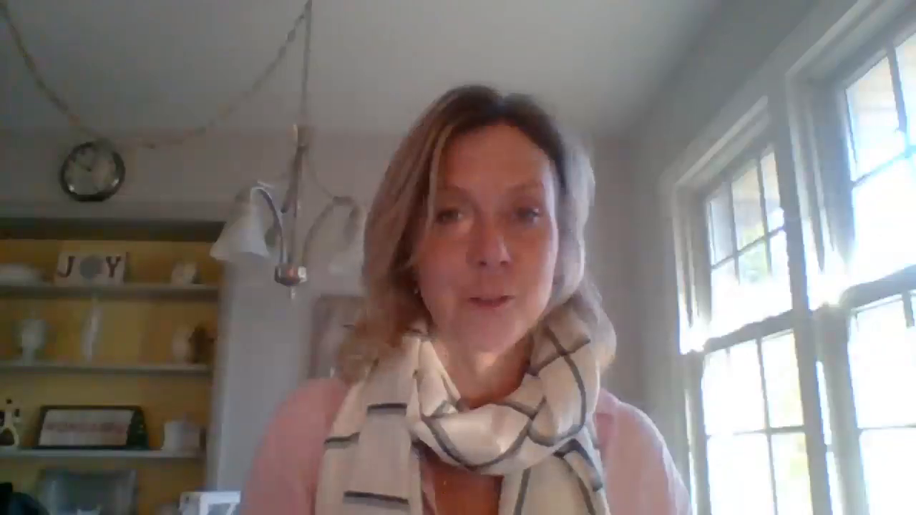